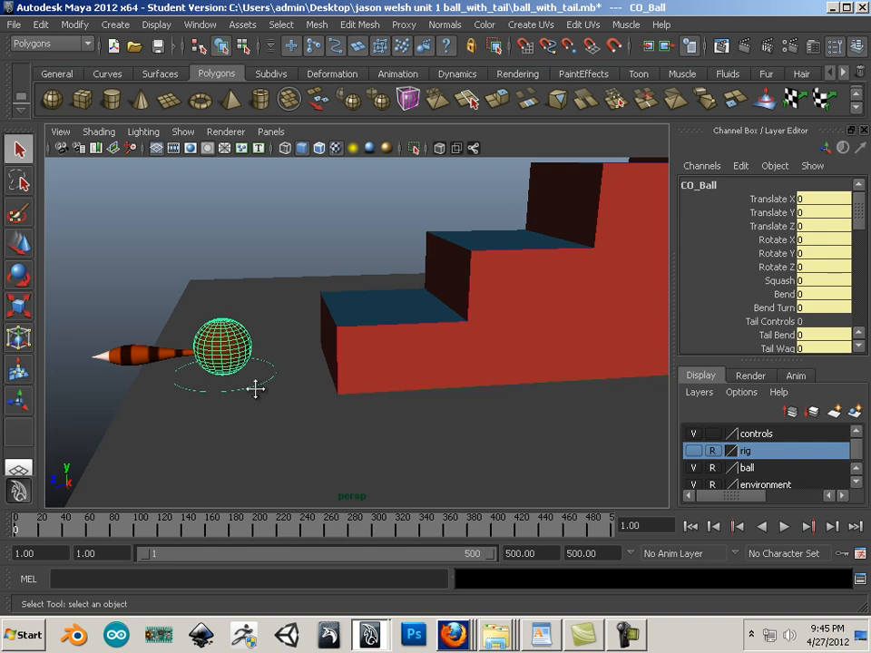
- Examine the obstacle course from the ball along the red stairs to the green pillars and back
{"action": "middle_click_drag", "start_coordinate": [255, 389], "coordinate": [200, 398], "text": "alt"}
{"action": "middle_click_drag", "start_coordinate": [430, 396], "coordinate": [168, 437], "text": "alt"}
{"action": "scroll", "coordinate": [430, 306], "scroll_direction": "down", "scroll_amount": 3}
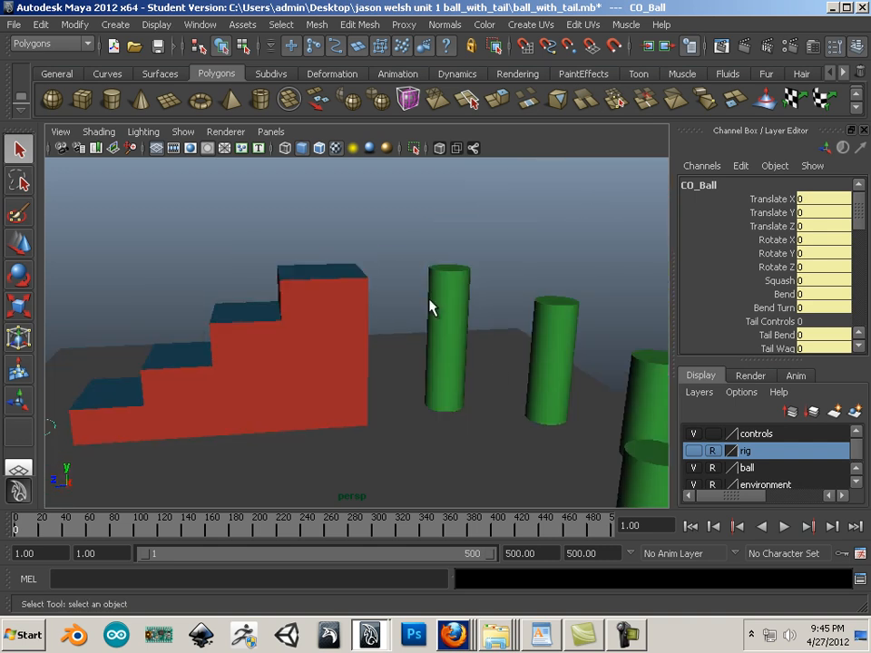
{"action": "middle_click_drag", "start_coordinate": [522, 394], "coordinate": [457, 399], "text": "alt"}
{"action": "left_click_drag", "start_coordinate": [458, 379], "coordinate": [526, 423], "text": "alt"}
{"action": "middle_click_drag", "start_coordinate": [528, 418], "coordinate": [424, 306], "text": "alt"}
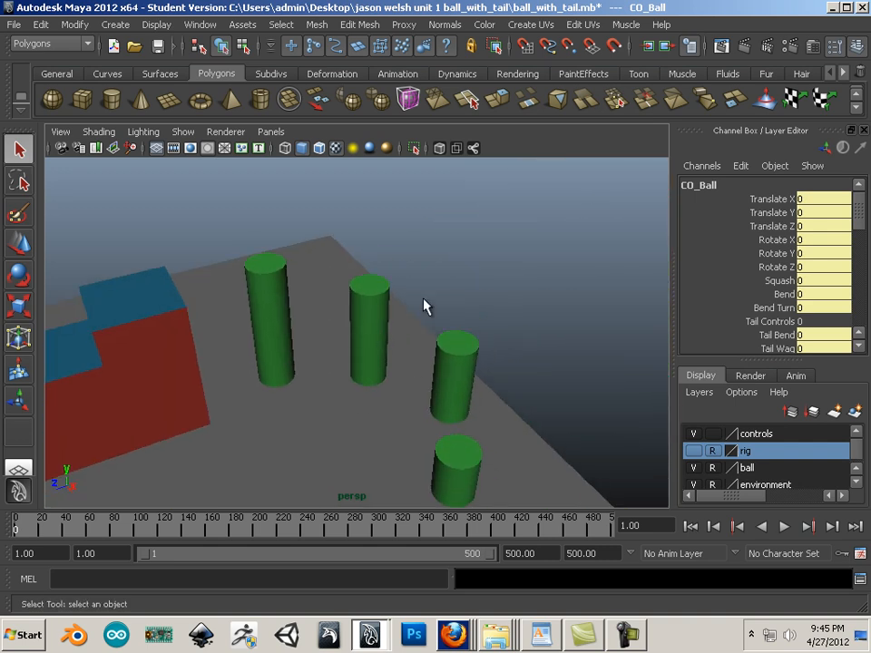
{"action": "middle_click_drag", "start_coordinate": [445, 431], "coordinate": [467, 301], "text": "alt"}
{"action": "middle_click_drag", "start_coordinate": [331, 401], "coordinate": [368, 411], "text": "alt"}
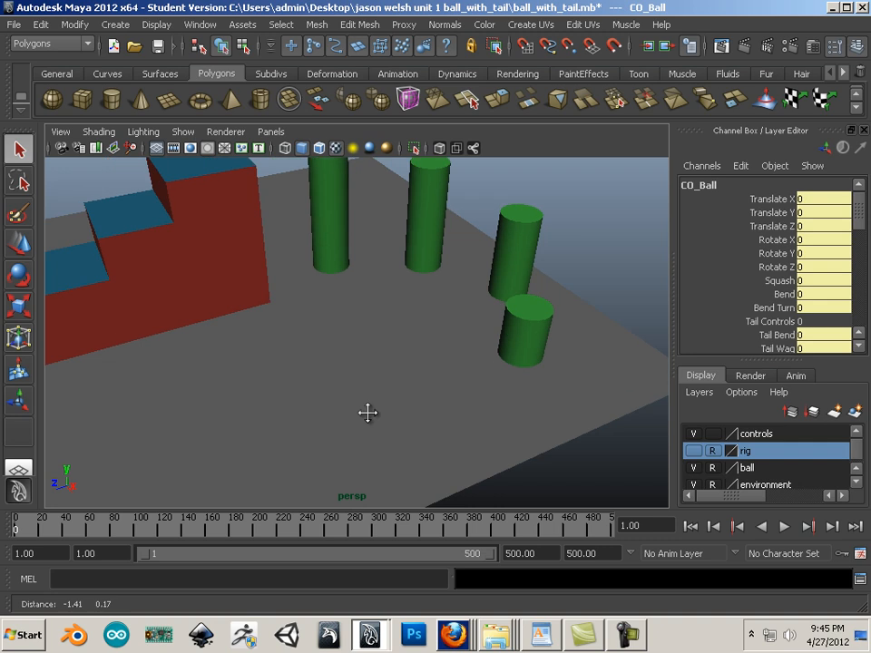
{"action": "left_click_drag", "start_coordinate": [368, 412], "coordinate": [281, 374], "text": "alt"}
{"action": "right_click_drag", "start_coordinate": [281, 374], "coordinate": [336, 381], "text": "alt"}
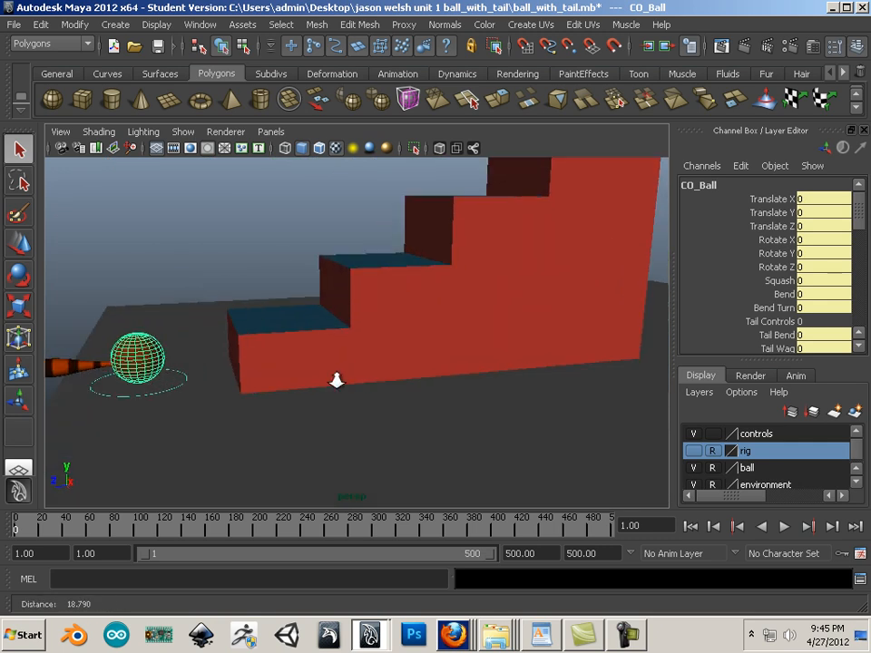
{"action": "middle_click_drag", "start_coordinate": [200, 367], "coordinate": [446, 368], "text": "alt"}
{"action": "right_click_drag", "start_coordinate": [445, 367], "coordinate": [467, 390], "text": "alt"}
{"action": "left_click_drag", "start_coordinate": [467, 390], "coordinate": [417, 379], "text": "alt"}
{"action": "right_click_drag", "start_coordinate": [423, 385], "coordinate": [466, 407], "text": "alt"}
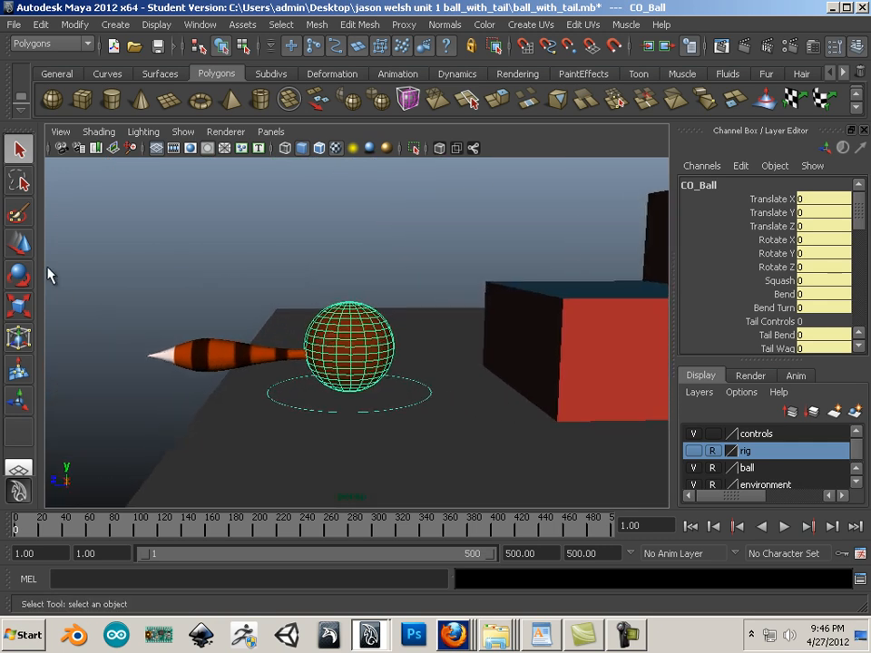
- Try raising the ball control vertically with the Move tool and undo the move
{"action": "key", "text": "w"}
{"action": "left_click", "coordinate": [288, 415]}
{"action": "left_click", "coordinate": [302, 410]}
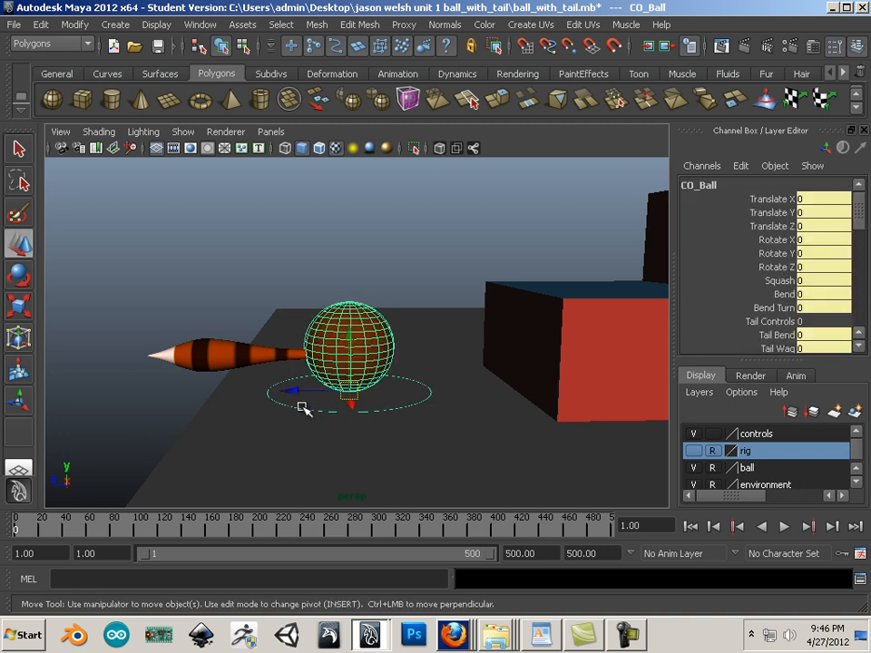
{"action": "middle_click_drag", "start_coordinate": [269, 418], "coordinate": [243, 369], "text": "alt"}
{"action": "right_click_drag", "start_coordinate": [243, 369], "coordinate": [282, 391], "text": "alt"}
{"action": "left_click_drag", "start_coordinate": [280, 355], "coordinate": [334, 258], "text": "alt"}
{"action": "key", "text": "ctrl+z"}
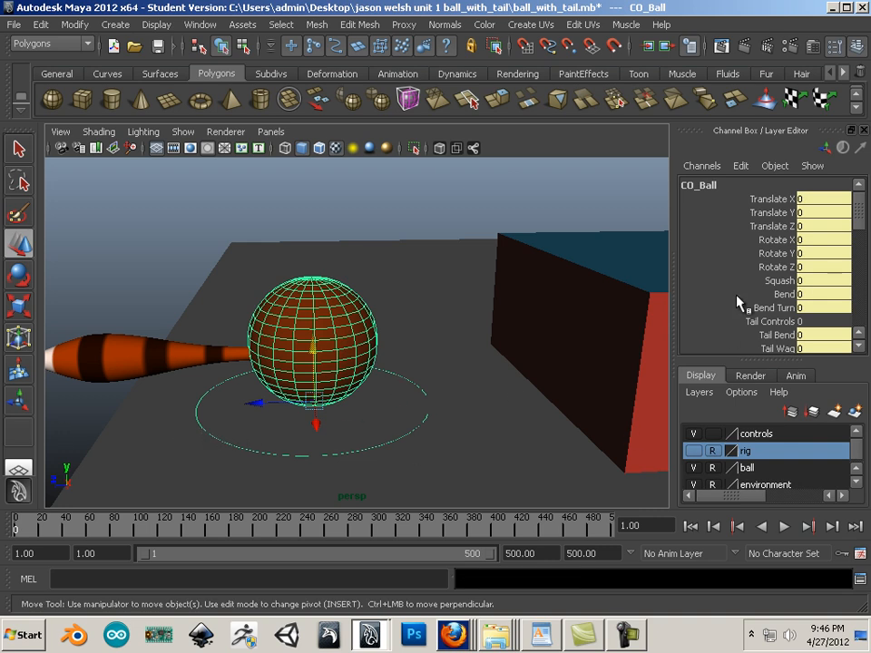
- Flatten the ball by setting the control's Squash attribute to -3.6
{"action": "scroll", "coordinate": [733, 287], "scroll_direction": "down", "scroll_amount": 2}
{"action": "scroll", "coordinate": [789, 290], "scroll_direction": "up", "scroll_amount": 1}
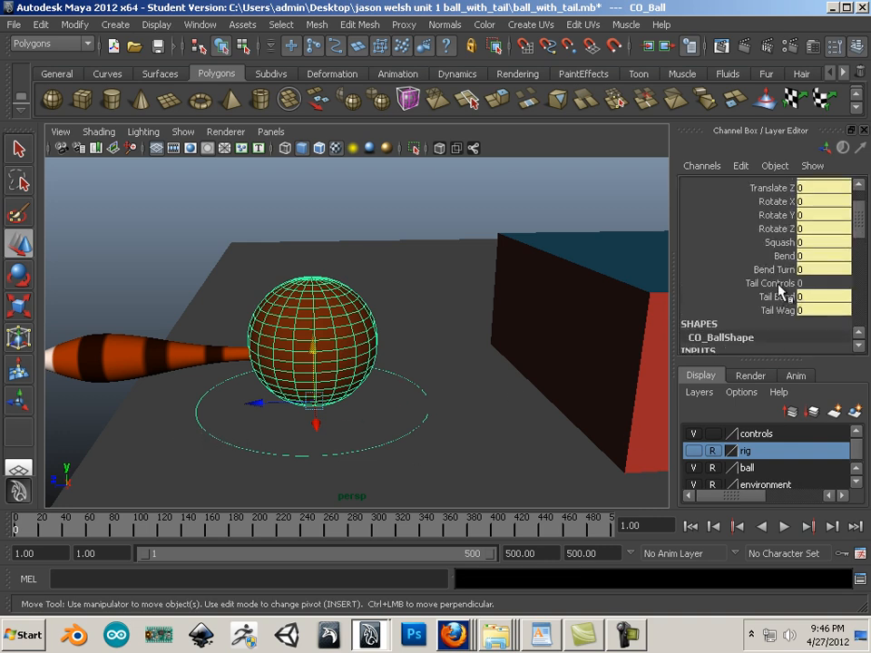
{"action": "left_click", "coordinate": [773, 243]}
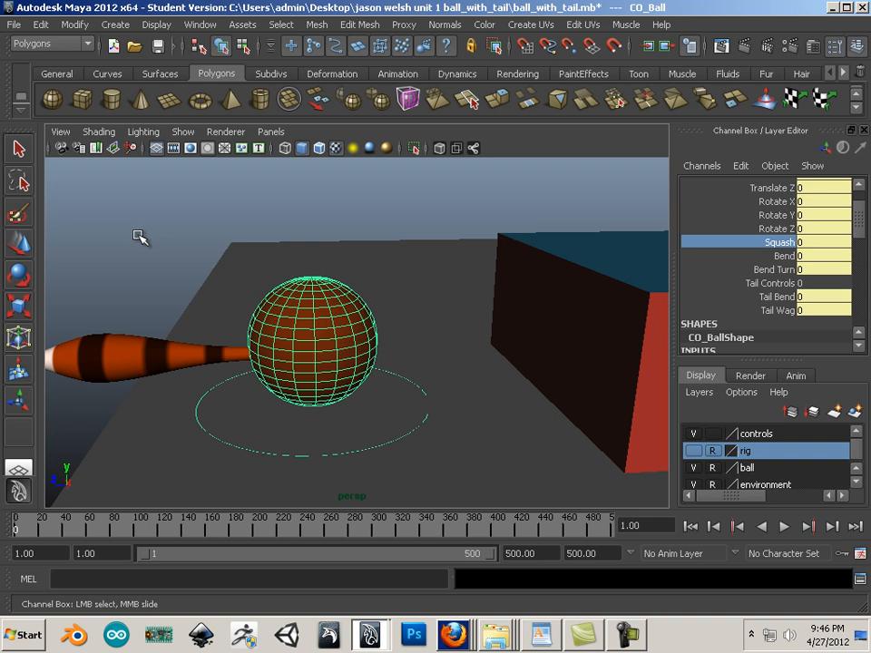
{"action": "middle_click_drag", "start_coordinate": [141, 237], "coordinate": [136, 313]}
{"action": "scroll", "coordinate": [109, 313], "scroll_direction": "up", "scroll_amount": 5}
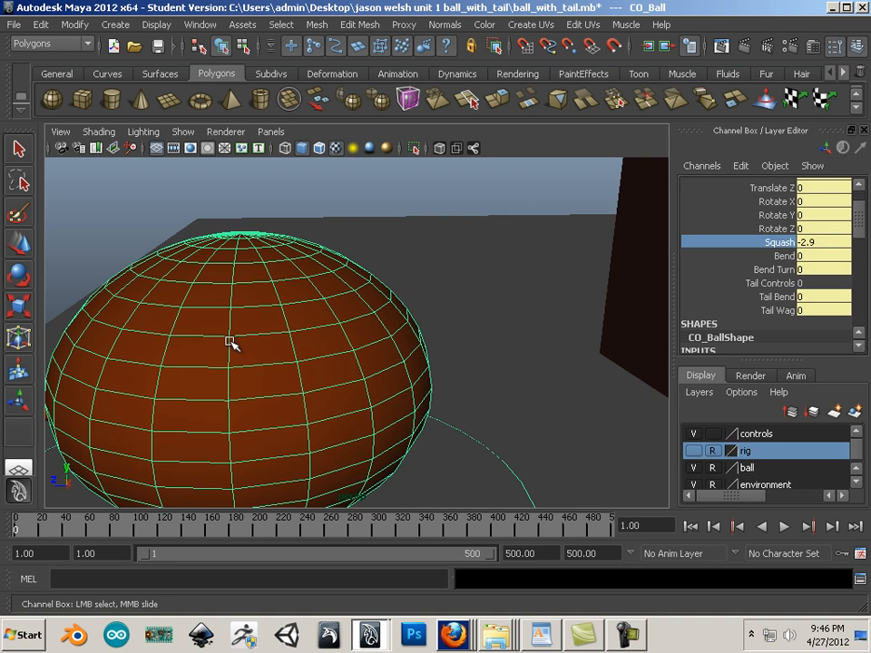
{"action": "scroll", "coordinate": [272, 345], "scroll_direction": "down", "scroll_amount": 8}
{"action": "scroll", "coordinate": [336, 353], "scroll_direction": "up", "scroll_amount": 4}
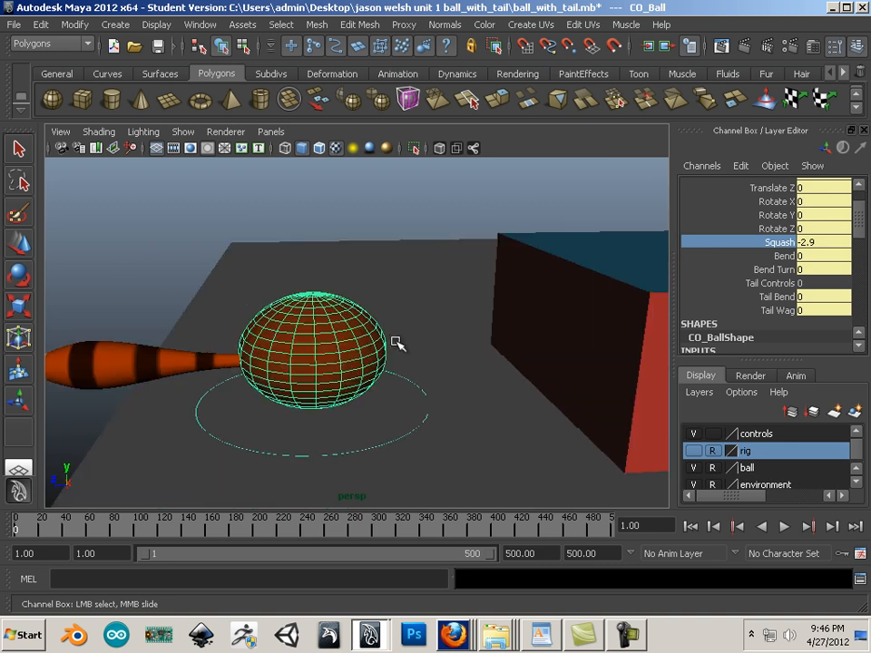
{"action": "mouse_move", "coordinate": [396, 342]}
{"action": "middle_mouse_down"}
{"action": "mouse_move", "coordinate": [379, 334]}
{"action": "mouse_move", "coordinate": [392, 335]}
{"action": "middle_mouse_up"}
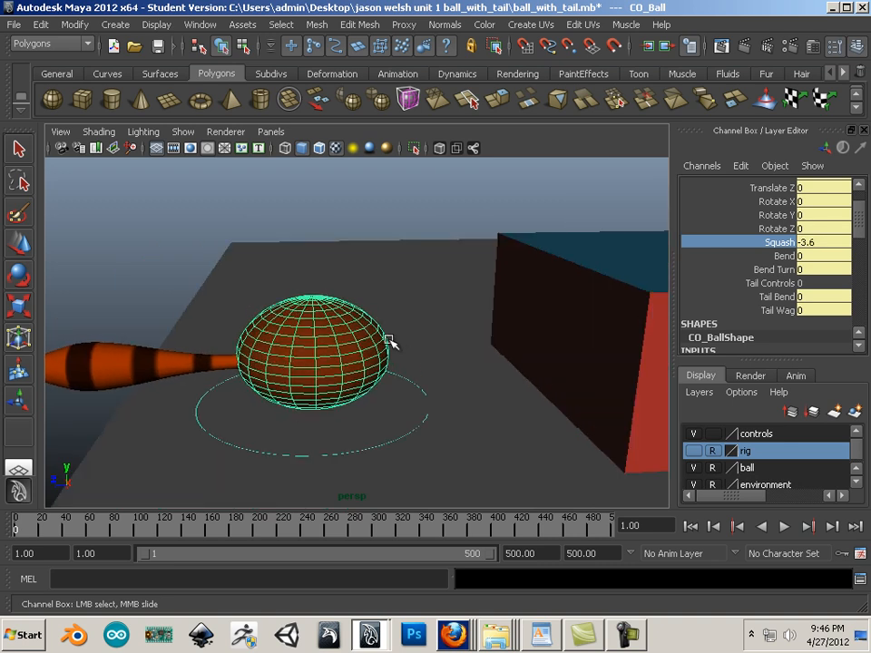
- Set a keyframe on only the Squash channel at frame 1
{"action": "right_click", "coordinate": [772, 248]}
{"action": "left_click", "coordinate": [773, 28]}
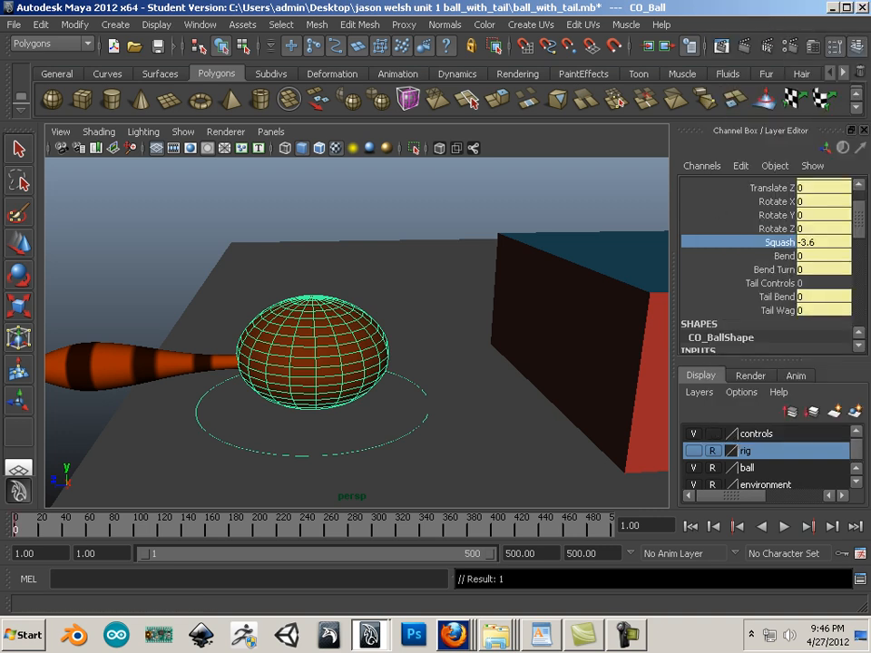
{"action": "left_click_drag", "start_coordinate": [869, 197], "coordinate": [312, 161]}
{"action": "left_click", "coordinate": [252, 264]}
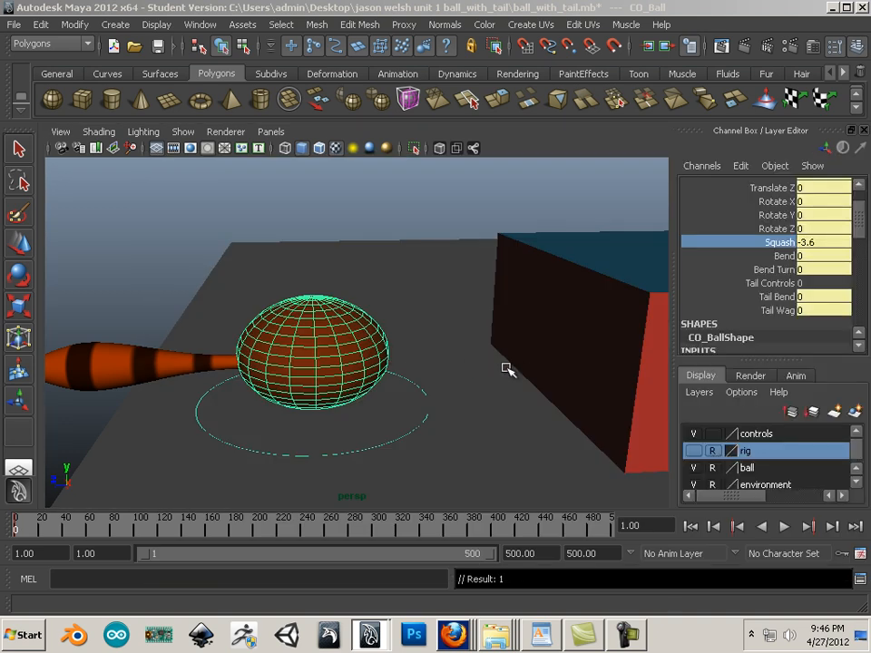
- Bend the tail downward by setting Tail Bend to -2.4 and key that channel at frame 1
{"action": "left_click_drag", "start_coordinate": [507, 369], "coordinate": [403, 318], "text": "alt"}
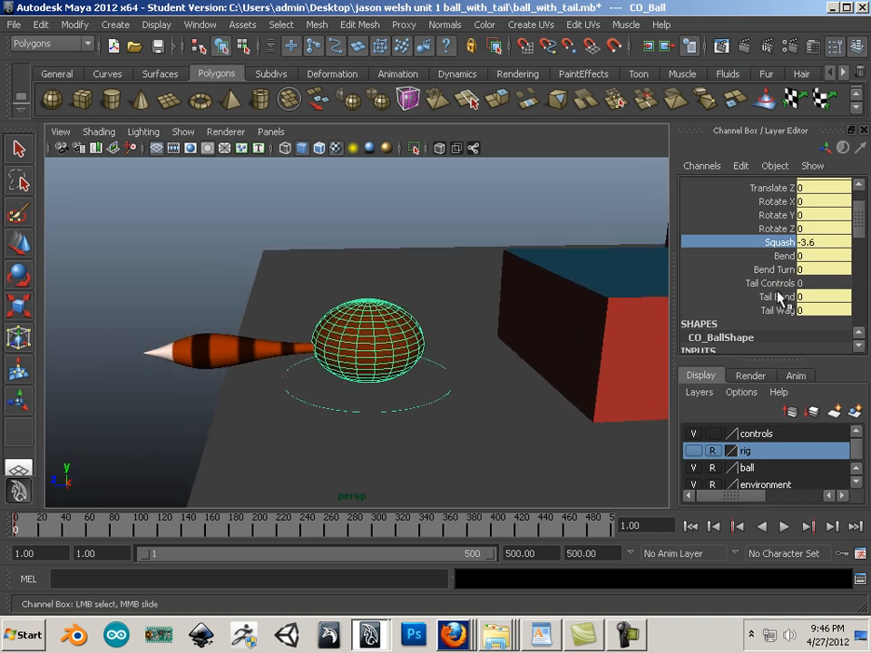
{"action": "left_click", "coordinate": [773, 298]}
{"action": "middle_click_drag", "start_coordinate": [358, 296], "coordinate": [328, 300]}
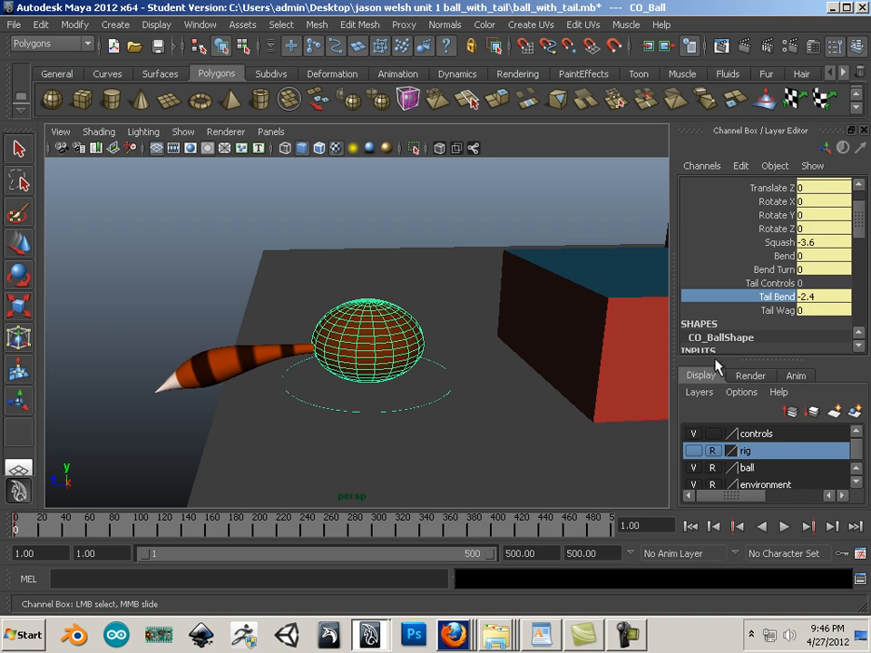
{"action": "right_click", "coordinate": [761, 306]}
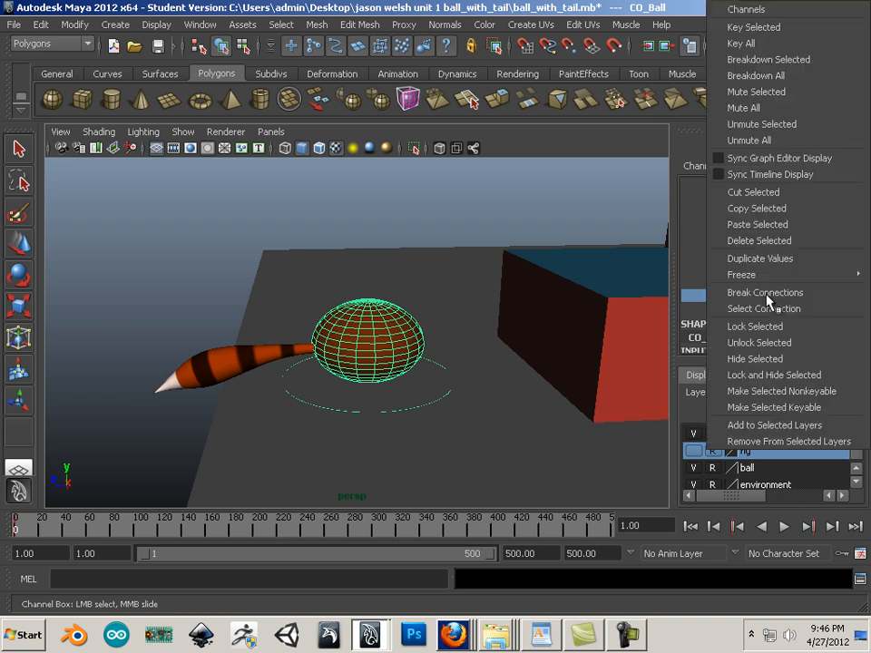
{"action": "left_click", "coordinate": [775, 28]}
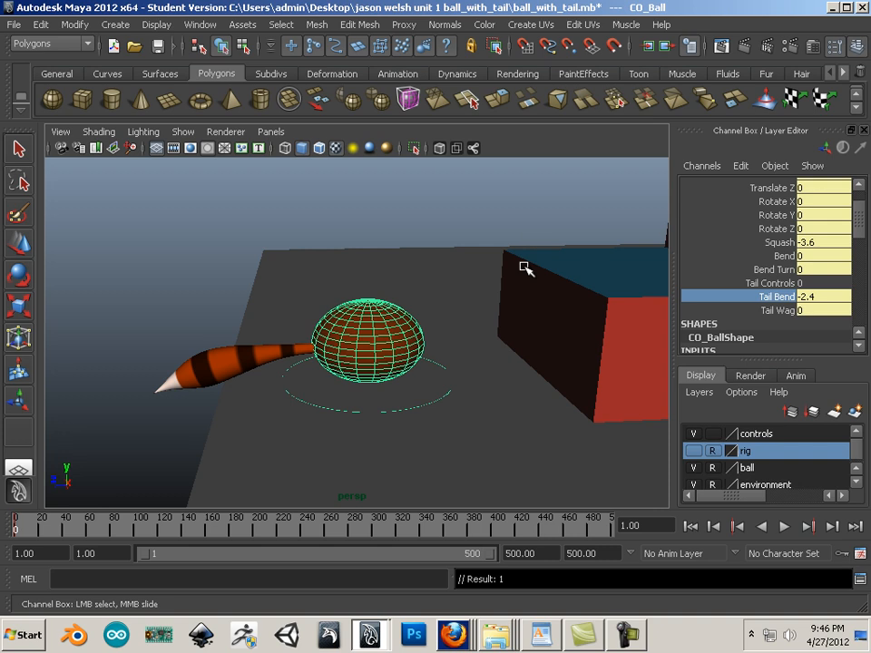
- Scrub the timeline to frame 20 with the Move tool active, and dismiss the antivirus update notice
{"action": "left_click_drag", "start_coordinate": [521, 265], "coordinate": [427, 317], "text": "alt"}
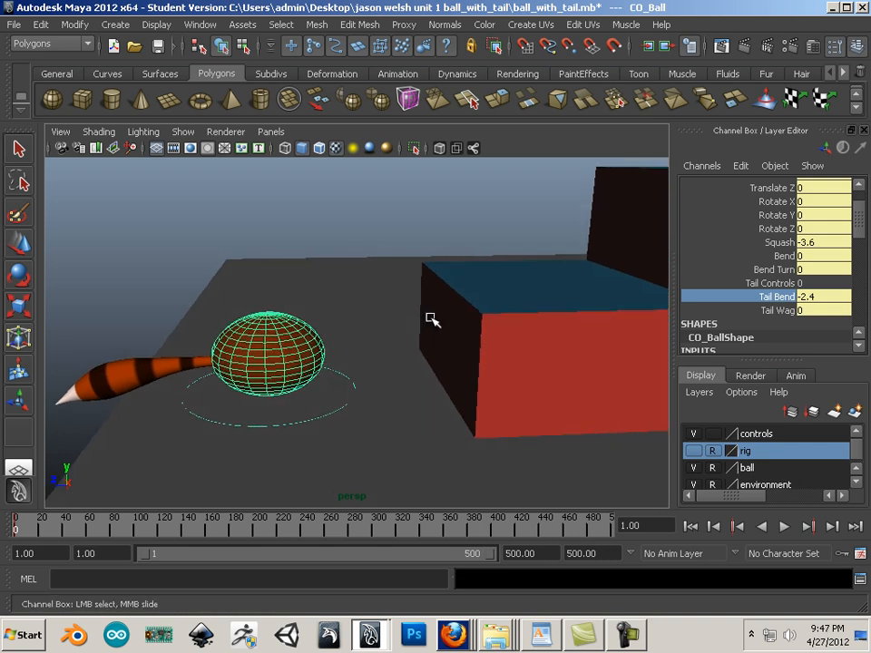
{"action": "right_click_drag", "start_coordinate": [427, 317], "coordinate": [413, 317], "text": "alt"}
{"action": "key", "text": "w"}
{"action": "middle_click_drag", "start_coordinate": [450, 386], "coordinate": [383, 389], "text": "alt"}
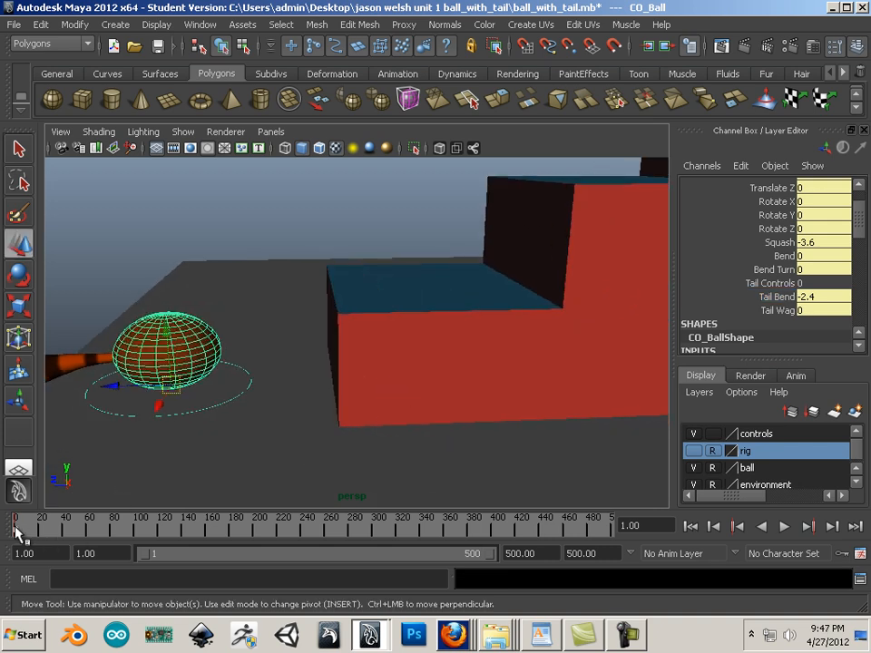
{"action": "left_click_drag", "start_coordinate": [20, 533], "coordinate": [477, 541]}
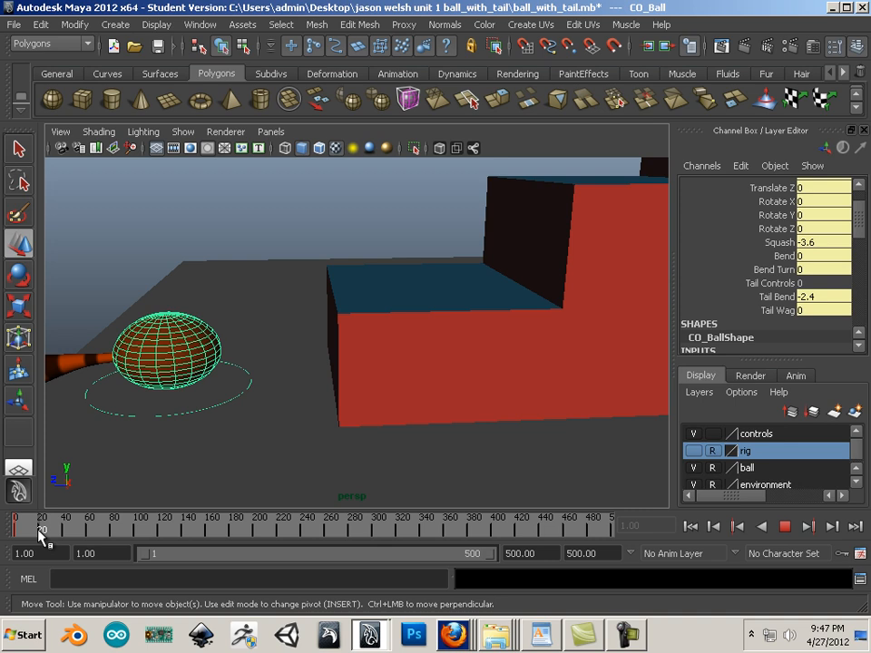
{"action": "left_click_drag", "start_coordinate": [39, 529], "coordinate": [0, 528]}
{"action": "left_click_drag", "start_coordinate": [38, 530], "coordinate": [172, 534]}
{"action": "mouse_move", "coordinate": [26, 521]}
{"action": "left_mouse_down"}
{"action": "mouse_move", "coordinate": [10, 520]}
{"action": "mouse_move", "coordinate": [151, 524]}
{"action": "mouse_move", "coordinate": [9, 523]}
{"action": "left_mouse_up"}
{"action": "left_click", "coordinate": [40, 524]}
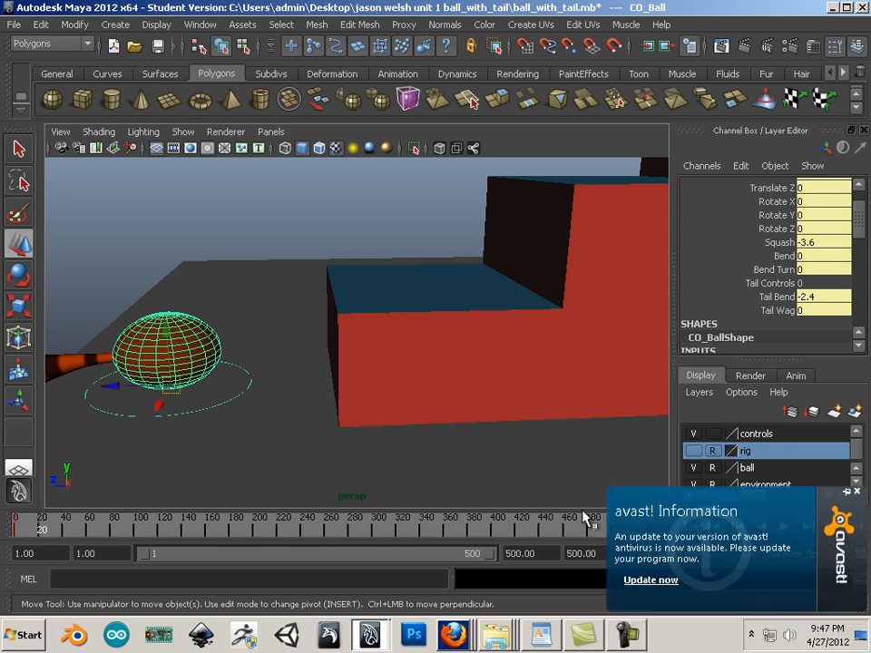
{"action": "left_click", "coordinate": [856, 492]}
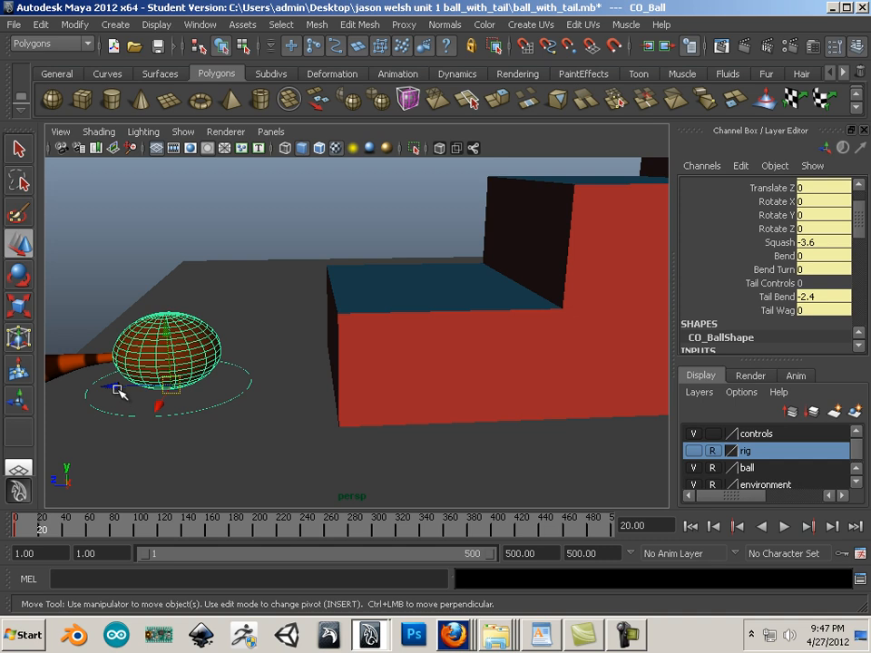
- Try placing the ball on top of the first stair at frame 20, at about -3.31 in Translate Z
{"action": "left_click_drag", "start_coordinate": [118, 392], "coordinate": [392, 470]}
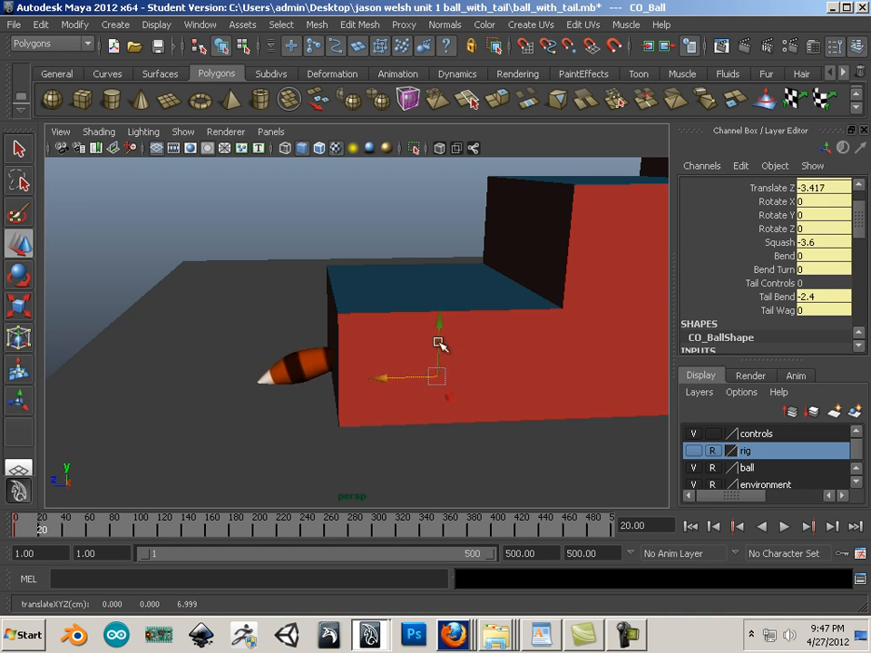
{"action": "left_click_drag", "start_coordinate": [438, 344], "coordinate": [439, 238]}
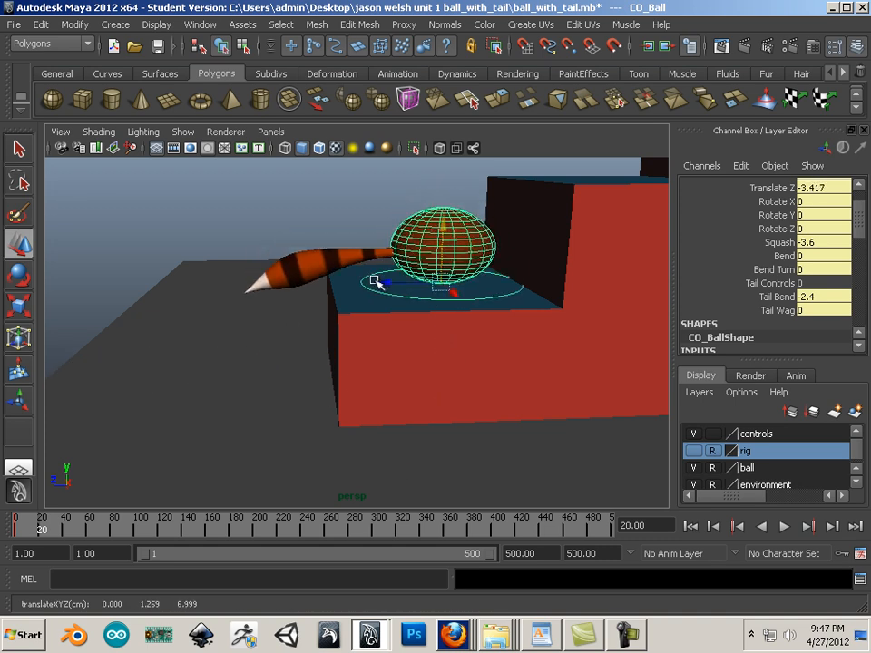
{"action": "left_click_drag", "start_coordinate": [375, 281], "coordinate": [381, 282]}
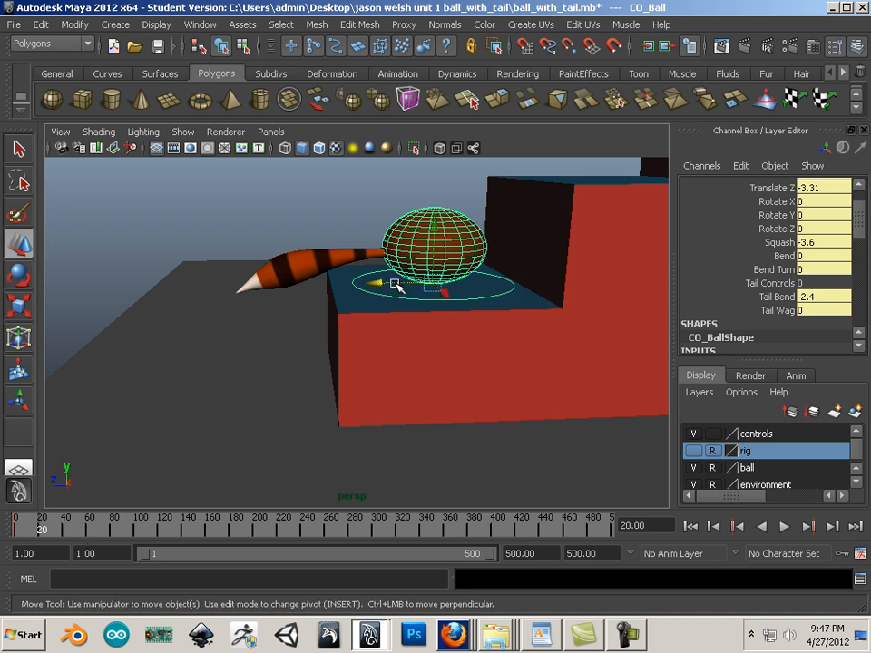
- Return the ball to its starting place on the floor with Translate Z at 0 and key it at frame 20
{"action": "left_click_drag", "start_coordinate": [395, 285], "coordinate": [218, 288]}
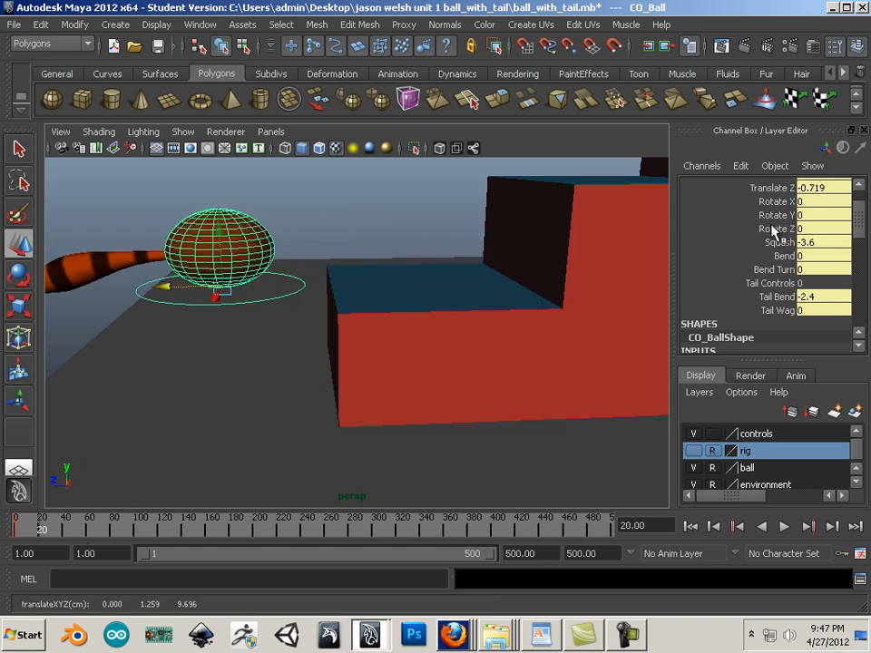
{"action": "double_click", "coordinate": [822, 193]}
{"action": "key", "text": "Return"}
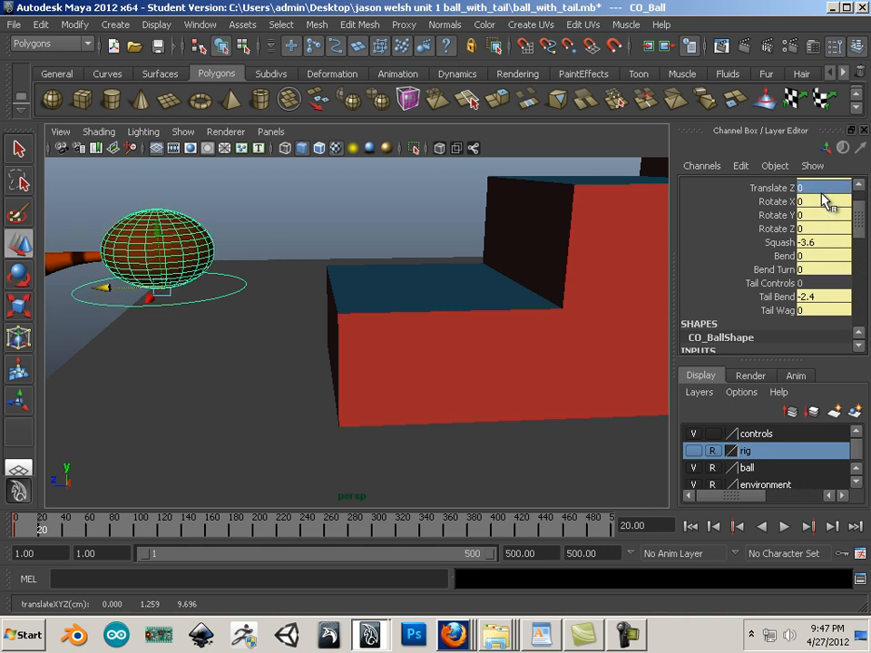
{"action": "left_click_drag", "start_coordinate": [126, 226], "coordinate": [138, 340]}
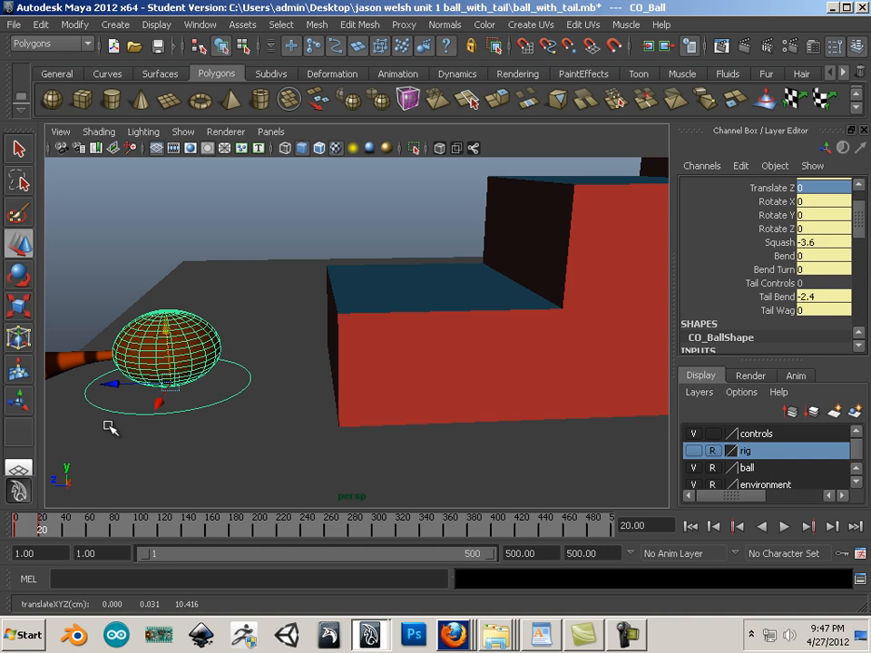
- Play the animation from frame 1, and shorten the playback range to frames 1 to 47
{"action": "left_click_drag", "start_coordinate": [50, 535], "coordinate": [8, 529]}
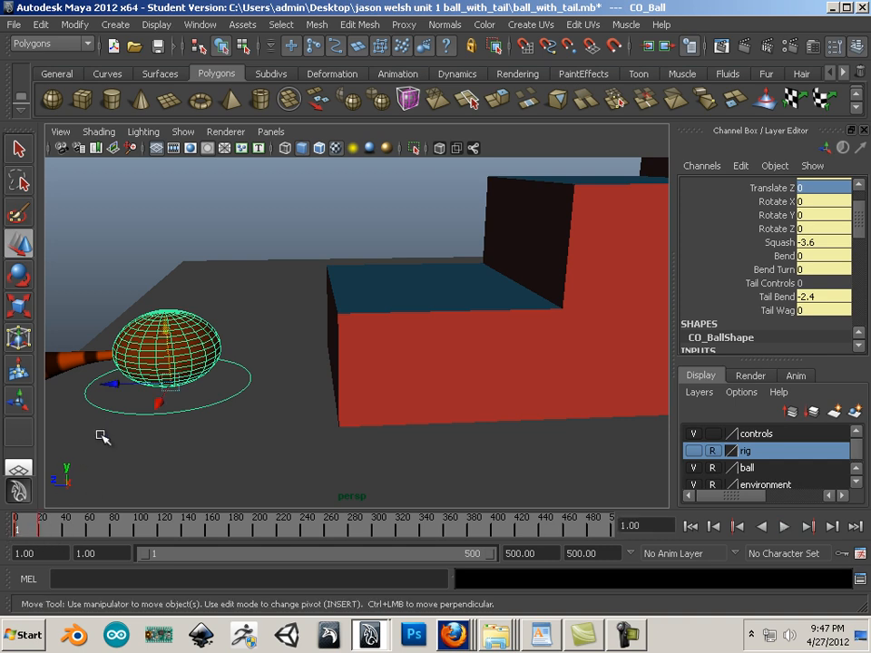
{"action": "key", "text": "alt+v"}
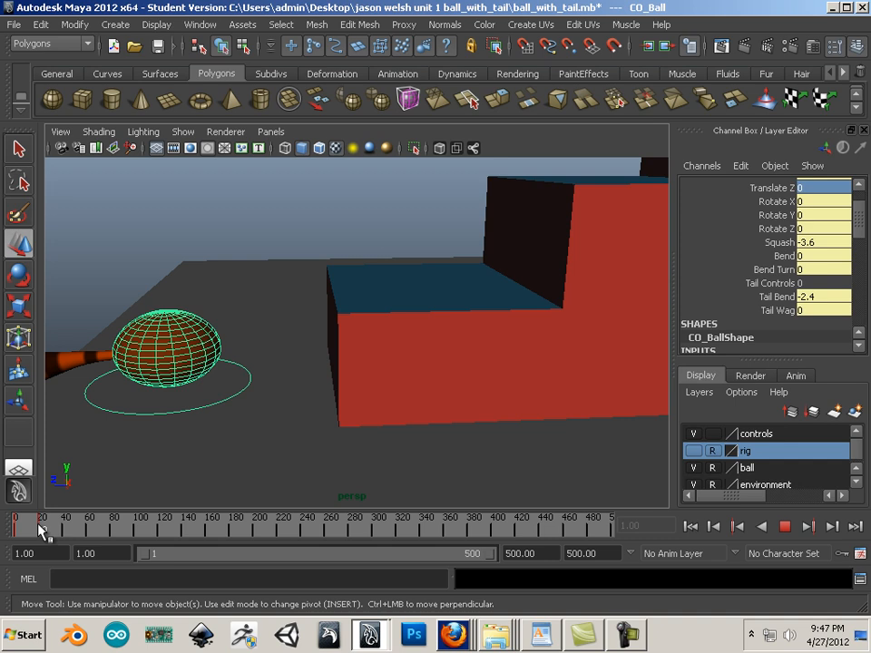
{"action": "key", "text": "alt+v"}
{"action": "left_click_drag", "start_coordinate": [475, 553], "coordinate": [161, 549]}
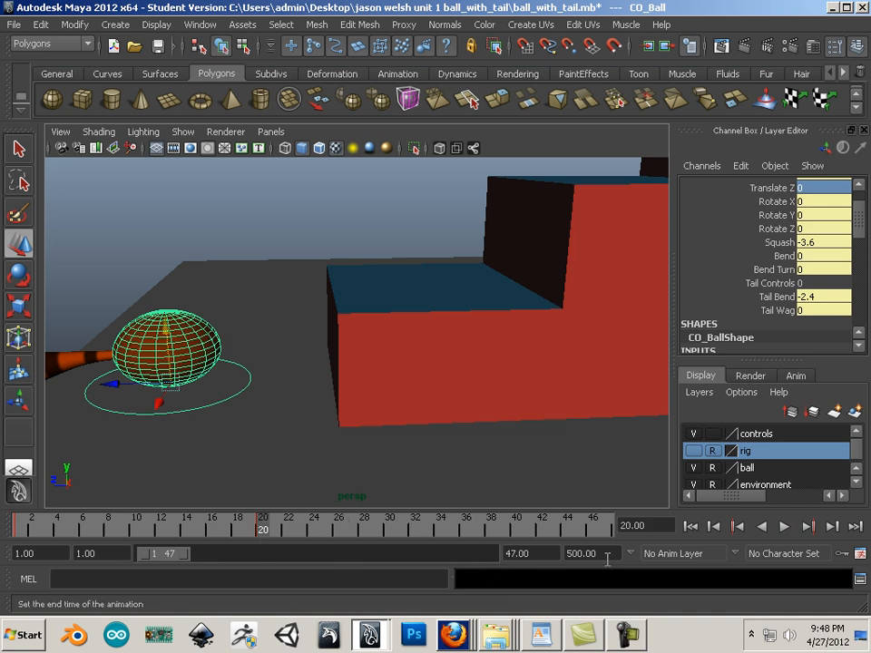
- Move the ball onto the first stair at frame 20, with Translate Z about -3.56, and play back the motion
{"action": "left_click_drag", "start_coordinate": [127, 392], "coordinate": [400, 410]}
{"action": "left_click_drag", "start_coordinate": [451, 319], "coordinate": [467, 227]}
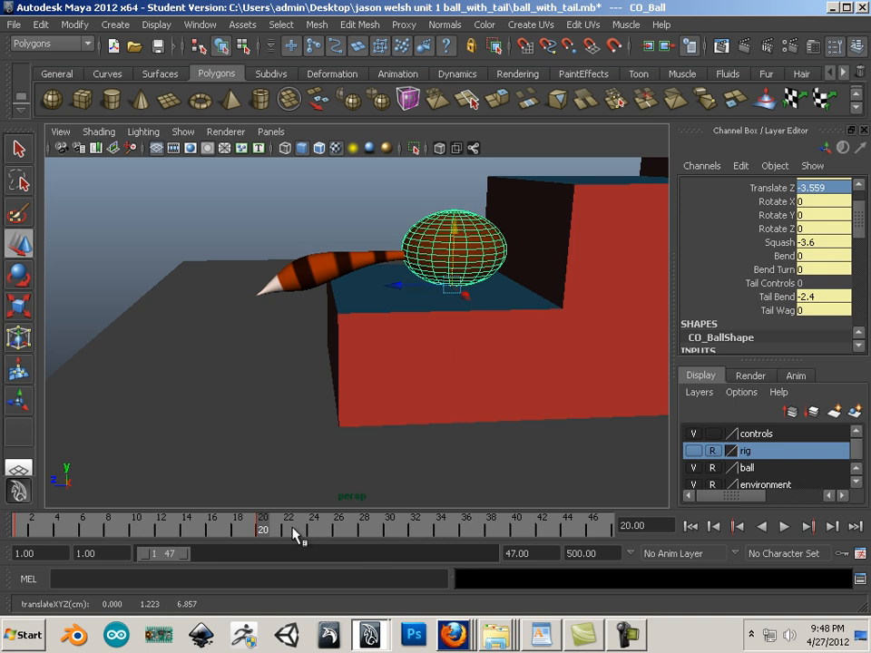
{"action": "key", "text": "alt+v"}
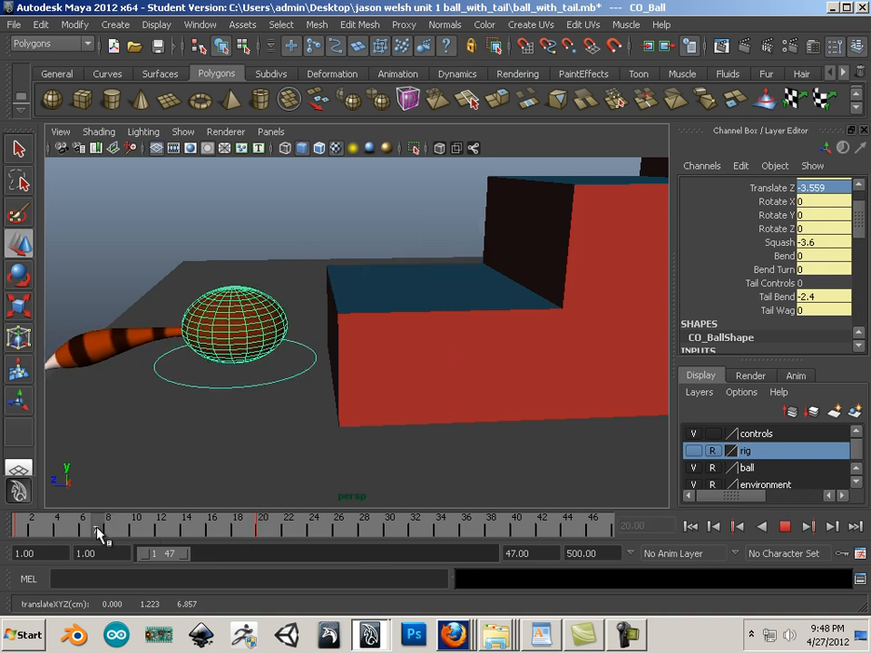
- Raise the ball above the height of the first stair at frame 10 to form the peak of the jump
{"action": "left_click_drag", "start_coordinate": [97, 530], "coordinate": [135, 530]}
{"action": "scroll", "coordinate": [212, 403], "scroll_direction": "down", "scroll_amount": 5}
{"action": "left_click_drag", "start_coordinate": [339, 281], "coordinate": [344, 204]}
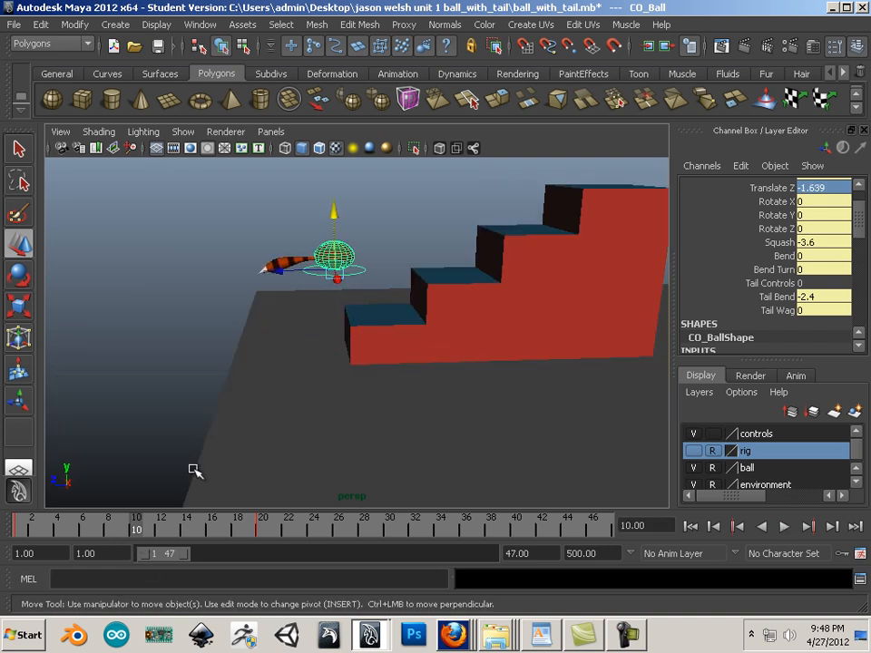
- Play back the ball's jump from frame 1, with the view framed on the ball and the first stairs
{"action": "left_click_drag", "start_coordinate": [125, 528], "coordinate": [27, 555]}
{"action": "scroll", "coordinate": [202, 451], "scroll_direction": "up", "scroll_amount": 6}
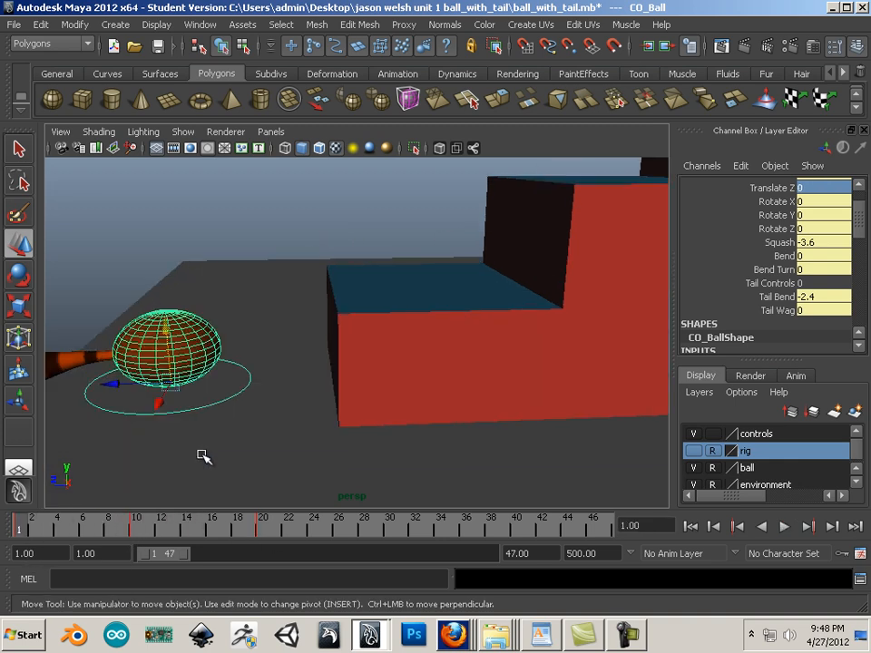
{"action": "scroll", "coordinate": [202, 456], "scroll_direction": "down", "scroll_amount": 3}
{"action": "key", "text": "alt+v"}
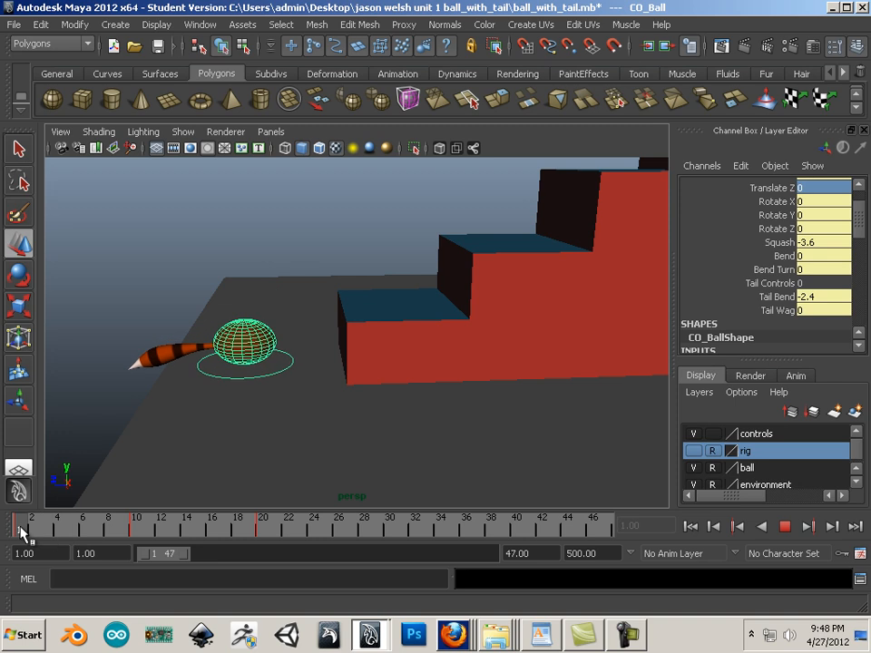
- Set the ball's Tail Bend to 5.4 at frame 10 and key only that channel
{"action": "left_click_drag", "start_coordinate": [47, 528], "coordinate": [132, 540]}
{"action": "key", "text": "w"}
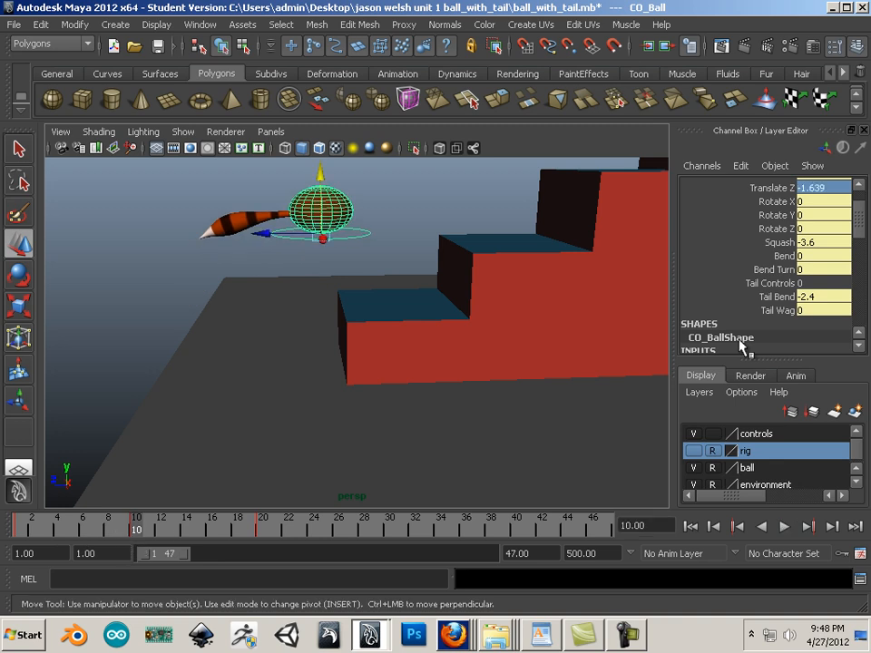
{"action": "left_click", "coordinate": [721, 297]}
{"action": "middle_click_drag", "start_coordinate": [369, 253], "coordinate": [413, 253]}
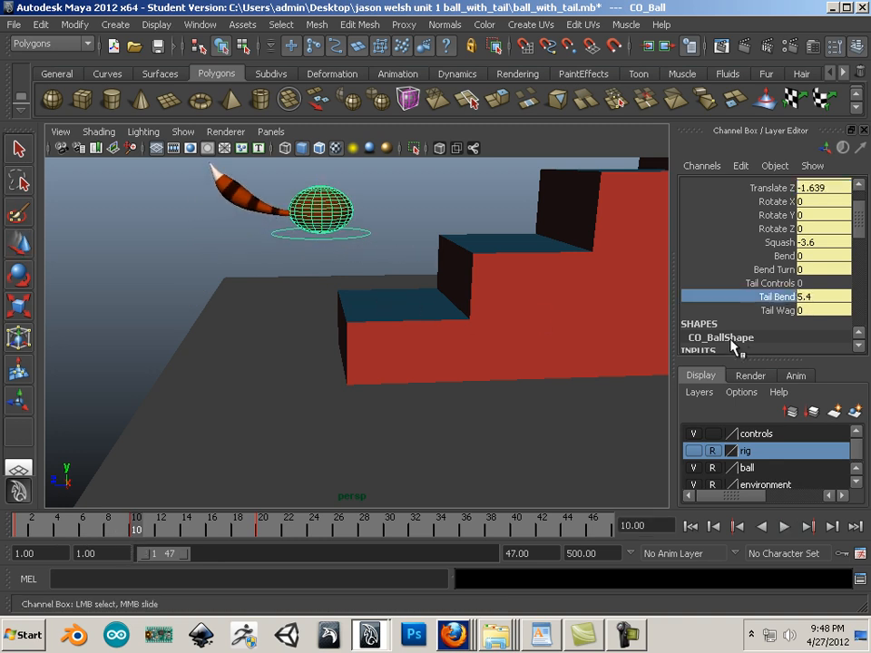
{"action": "right_click", "coordinate": [746, 302]}
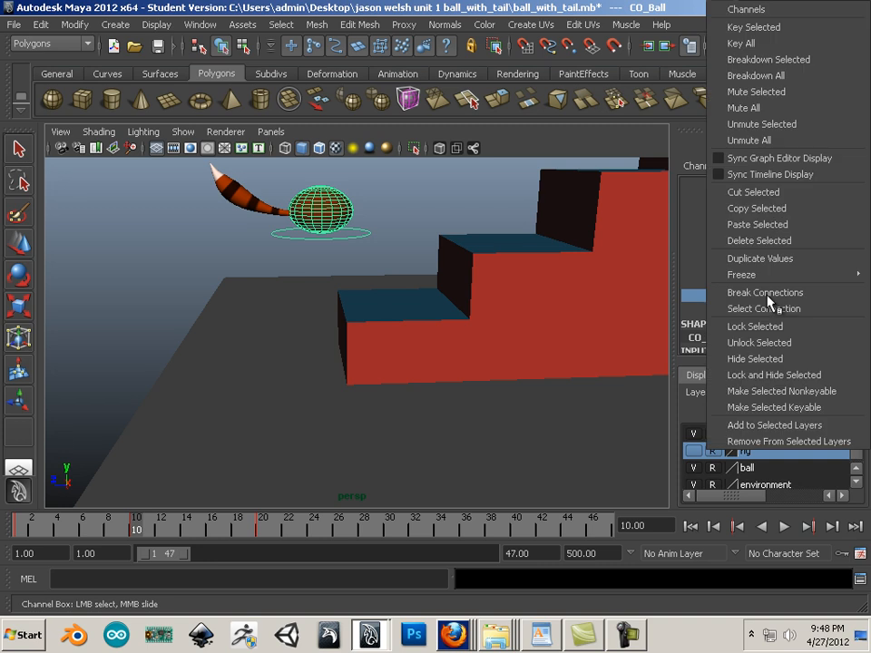
{"action": "left_click", "coordinate": [754, 27]}
- Stop playback at frame 19, set the ball's Tail Bend to -3.4 there and key that channel
{"action": "key", "text": "alt+v"}
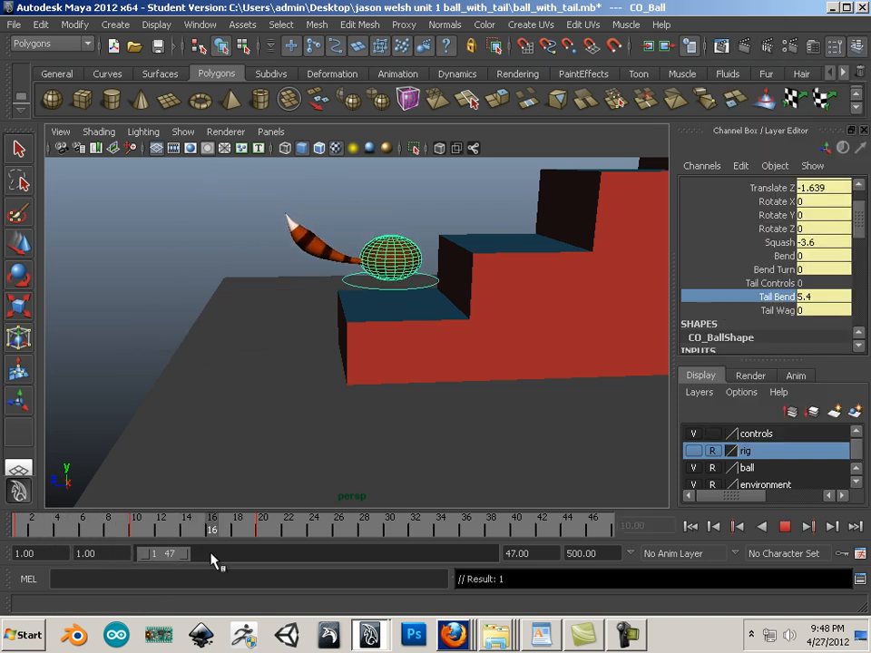
{"action": "key", "text": "alt+v"}
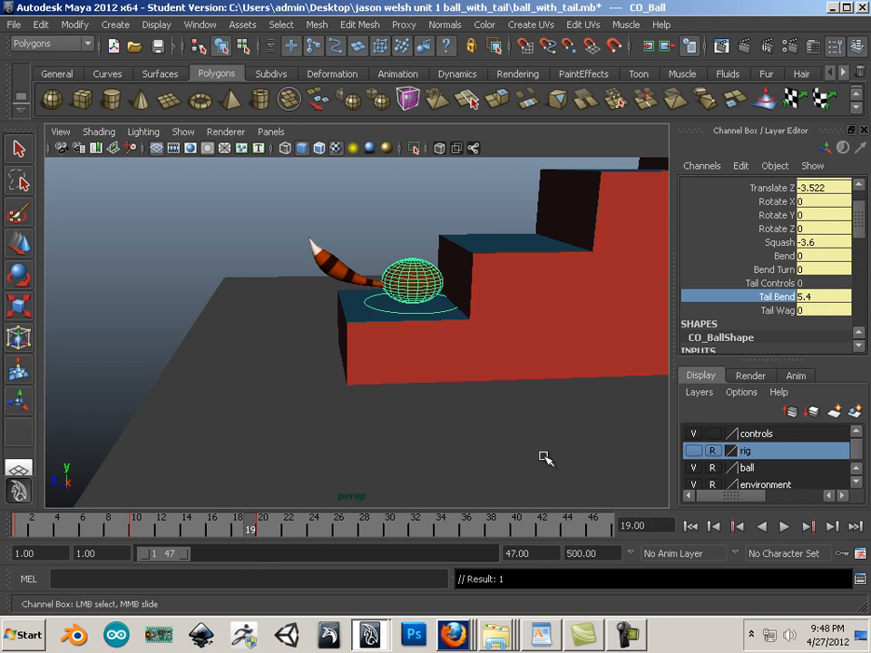
{"action": "middle_click_drag", "start_coordinate": [424, 272], "coordinate": [347, 271]}
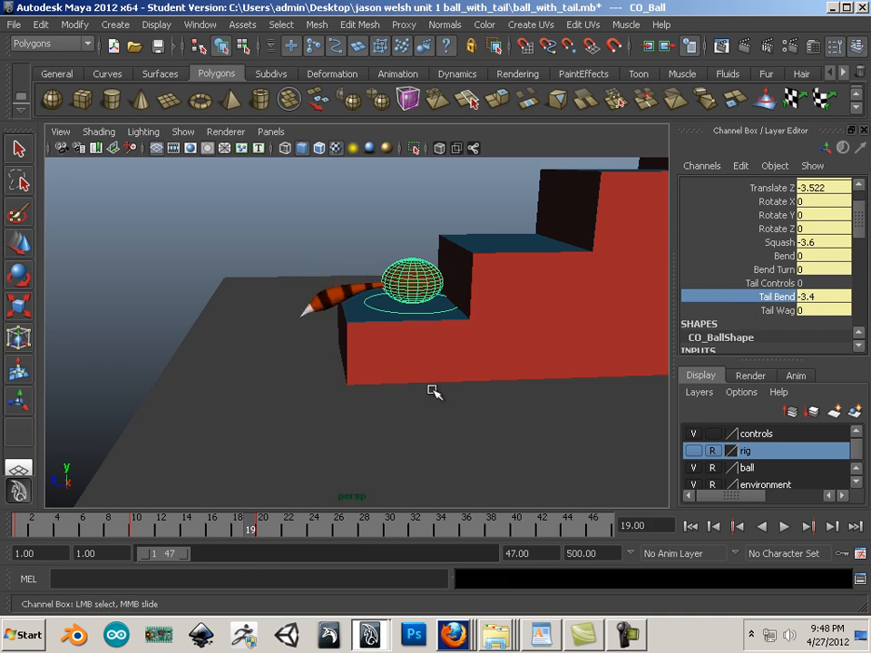
{"action": "right_click", "coordinate": [773, 303]}
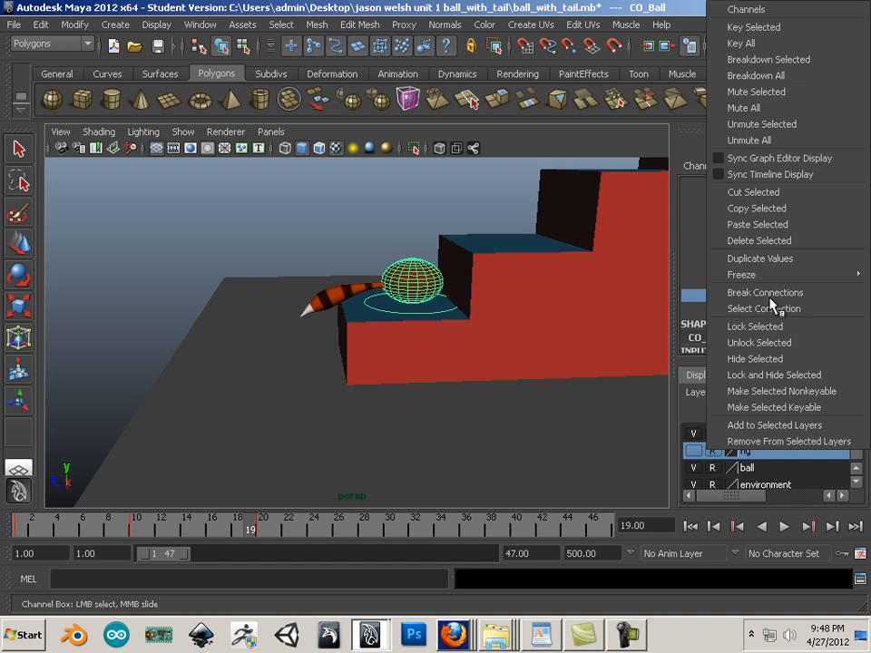
{"action": "left_click", "coordinate": [762, 27]}
- Review the tail's swing across the jump by checking frames around 11 and 18 and playing the animation
{"action": "left_click", "coordinate": [151, 529]}
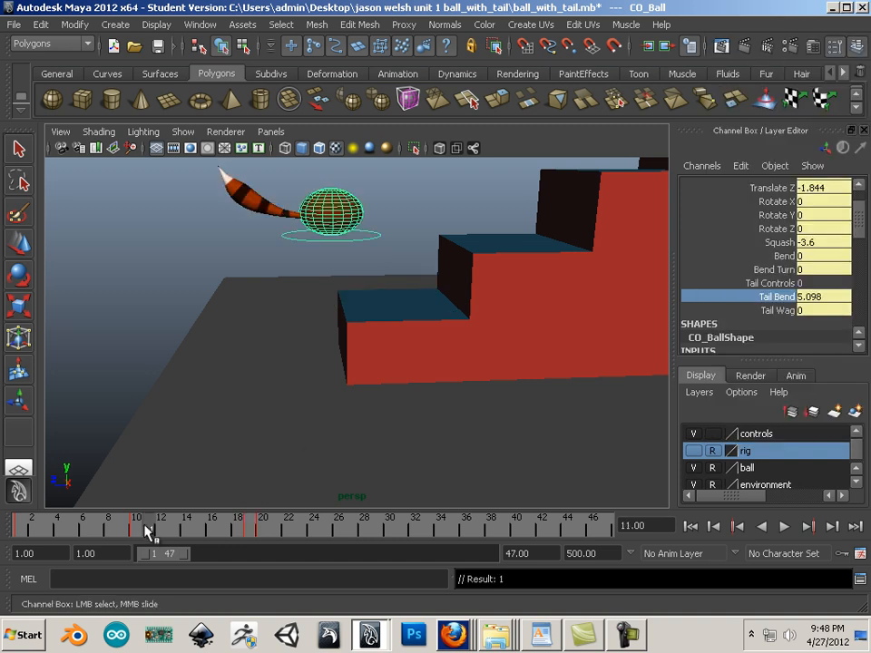
{"action": "left_click", "coordinate": [250, 530]}
{"action": "key", "text": "alt+v"}
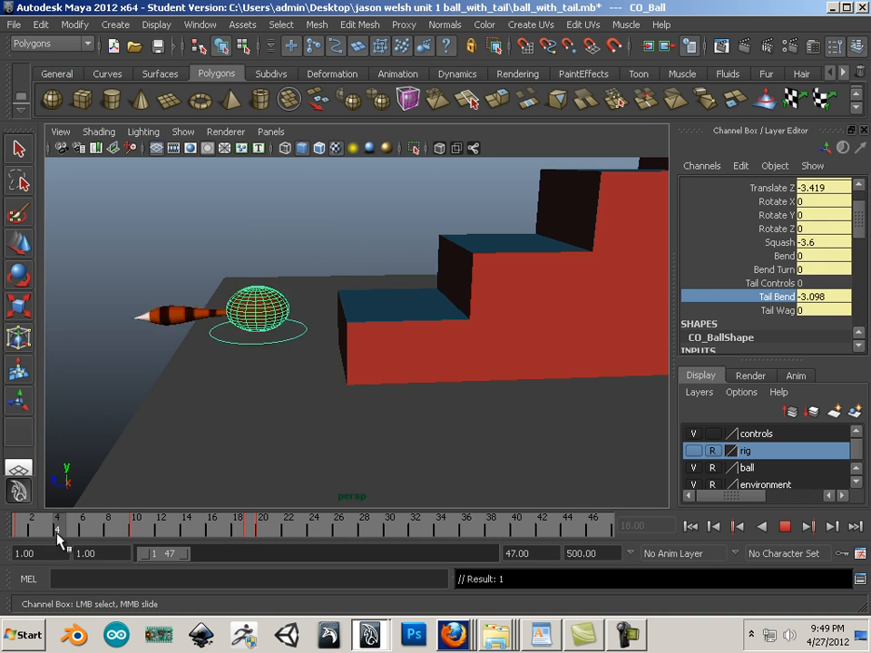
{"action": "mouse_move", "coordinate": [139, 541]}
{"action": "left_mouse_down"}
{"action": "mouse_move", "coordinate": [258, 544]}
{"action": "mouse_move", "coordinate": [18, 528]}
{"action": "mouse_move", "coordinate": [214, 529]}
{"action": "mouse_move", "coordinate": [260, 542]}
{"action": "mouse_move", "coordinate": [63, 526]}
{"action": "mouse_move", "coordinate": [172, 548]}
{"action": "mouse_move", "coordinate": [247, 548]}
{"action": "left_mouse_up"}
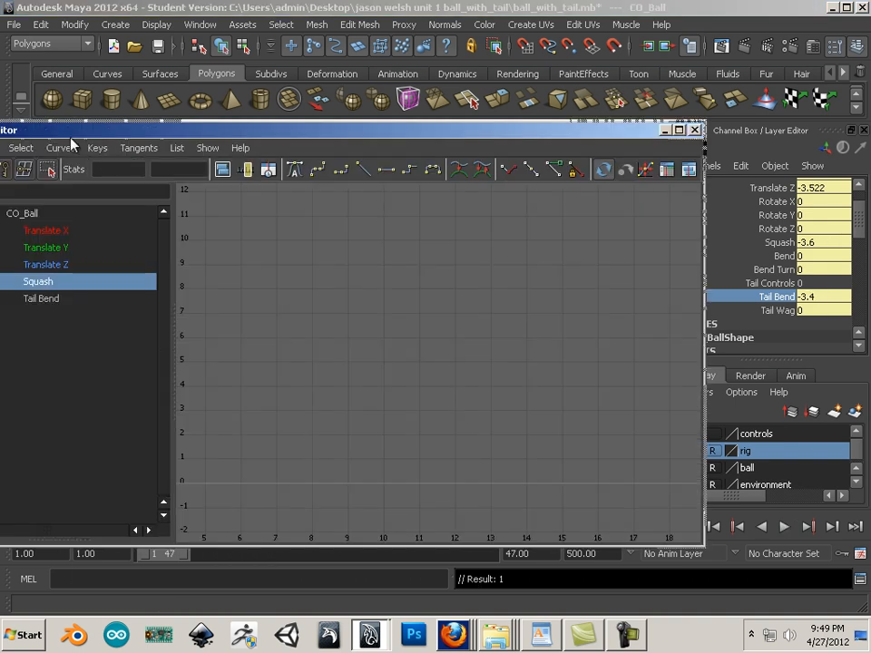
- Display CO_Ball's Translate, Squash and Tail Bend curves in the Graph Editor, with its connected nodes expanded and the curves framed
{"action": "left_click_drag", "start_coordinate": [73, 145], "coordinate": [234, 136]}
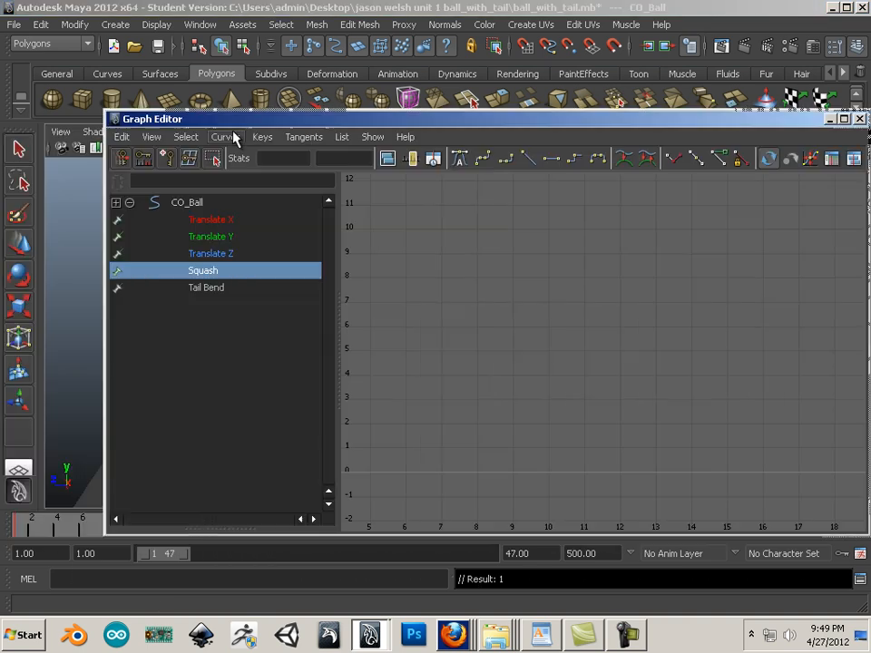
{"action": "left_click", "coordinate": [222, 220]}
{"action": "left_click", "coordinate": [214, 288], "text": "shift"}
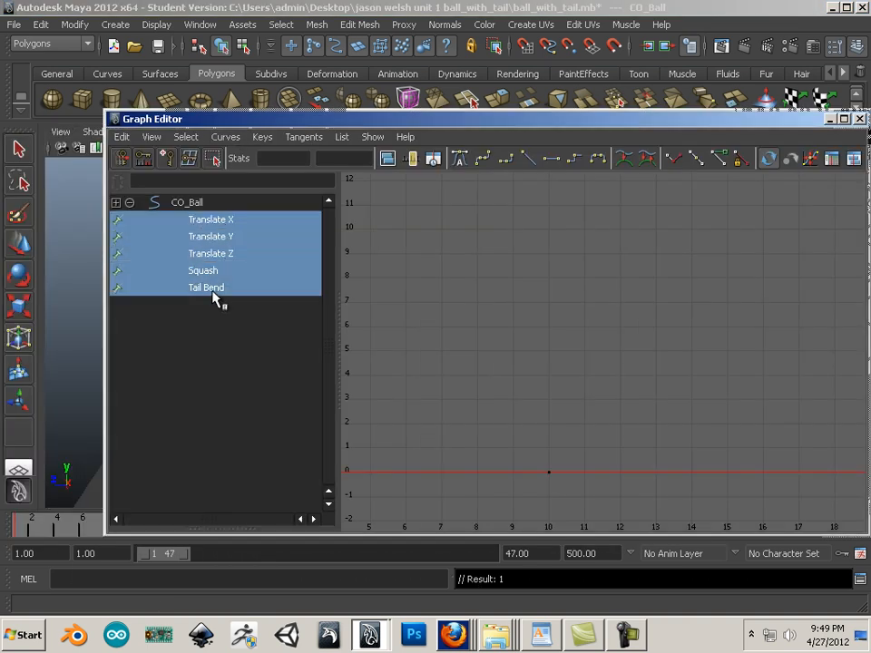
{"action": "left_click", "coordinate": [116, 202], "text": "shift"}
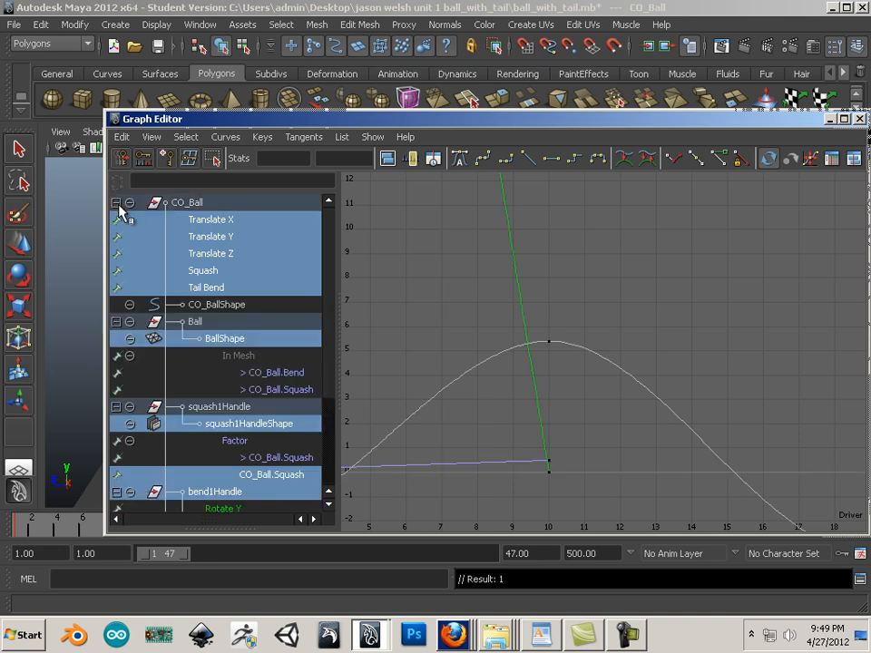
{"action": "left_click", "coordinate": [116, 202]}
{"action": "left_click", "coordinate": [116, 202], "text": "shift"}
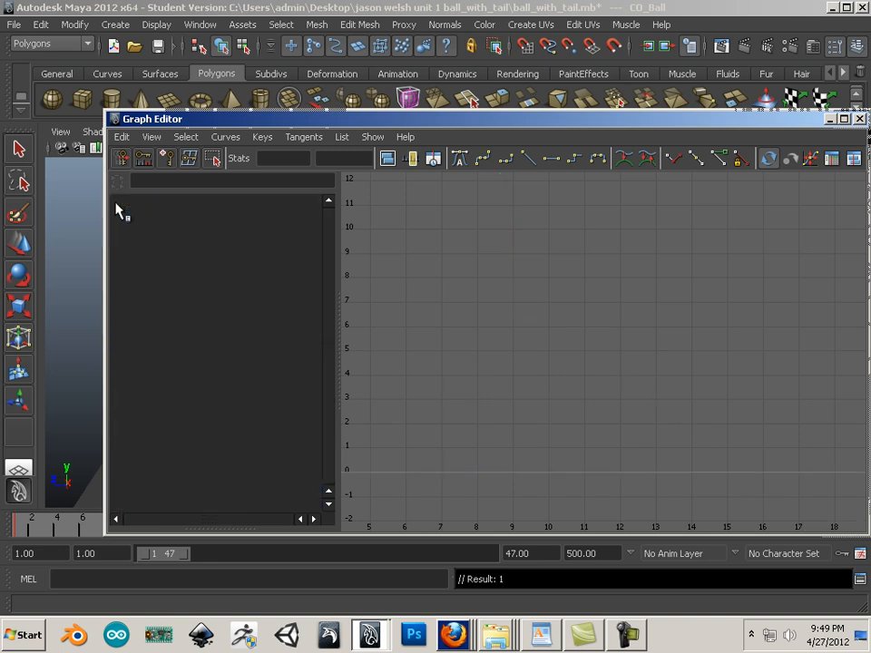
{"action": "key", "text": "f"}
{"action": "scroll", "coordinate": [508, 353], "scroll_direction": "up", "scroll_amount": 6}
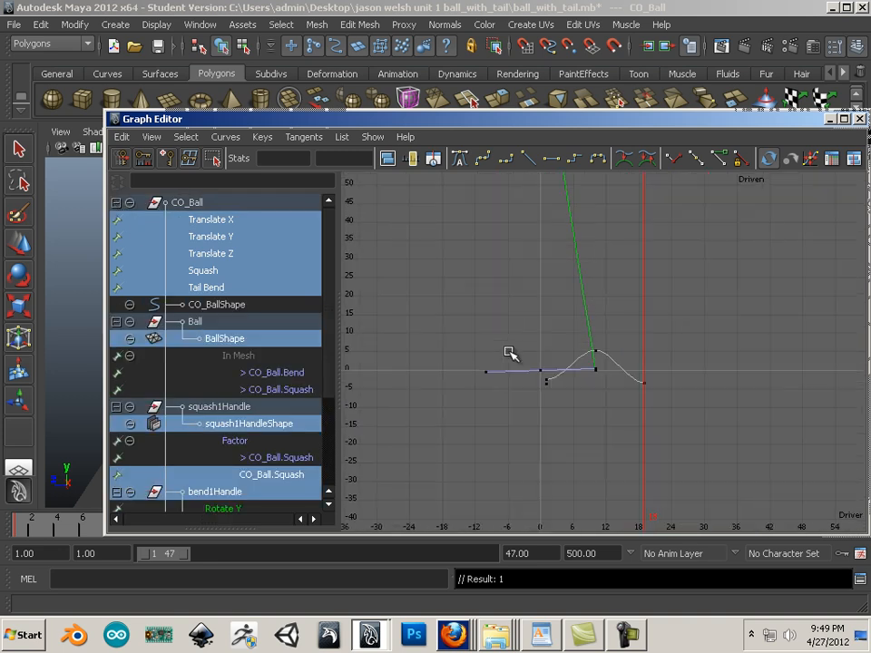
{"action": "scroll", "coordinate": [509, 353], "scroll_direction": "down", "scroll_amount": 8}
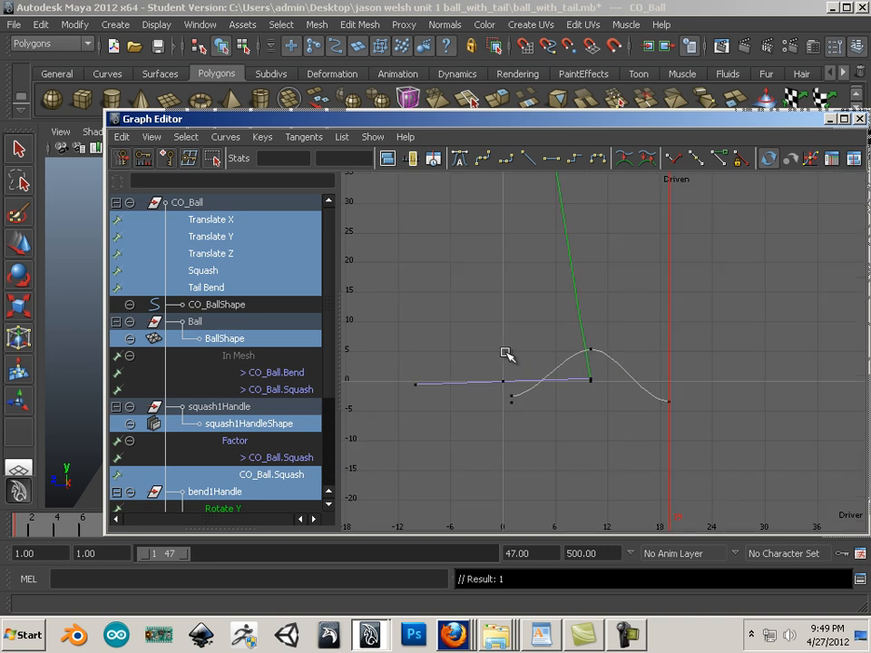
{"action": "middle_click_drag", "start_coordinate": [540, 267], "coordinate": [478, 460], "text": "alt"}
{"action": "scroll", "coordinate": [432, 412], "scroll_direction": "down", "scroll_amount": 5}
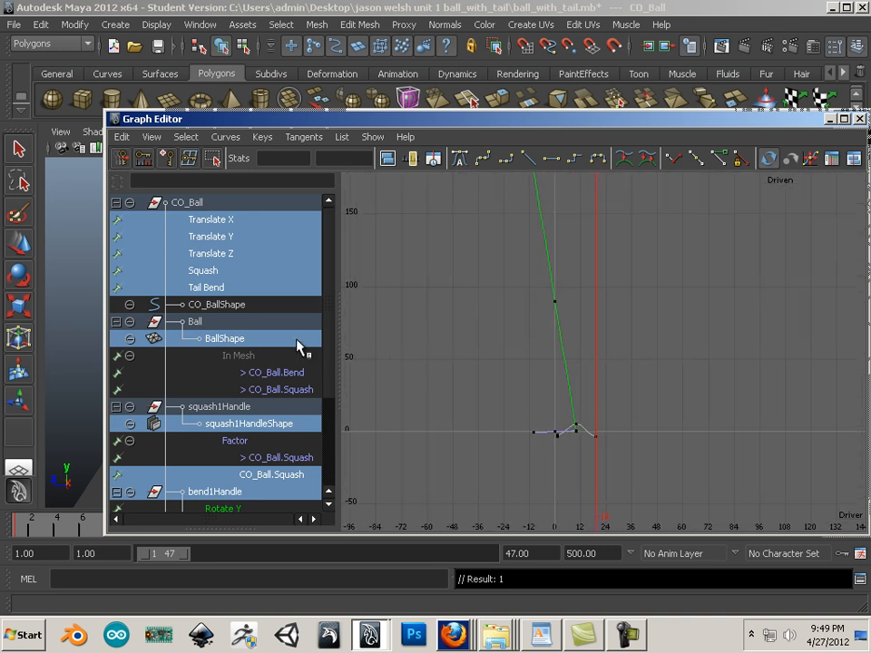
- Show only the curves of the nodes from Ball through bend1Handle in the Graph Editor and examine their first keys
{"action": "left_click", "coordinate": [254, 321]}
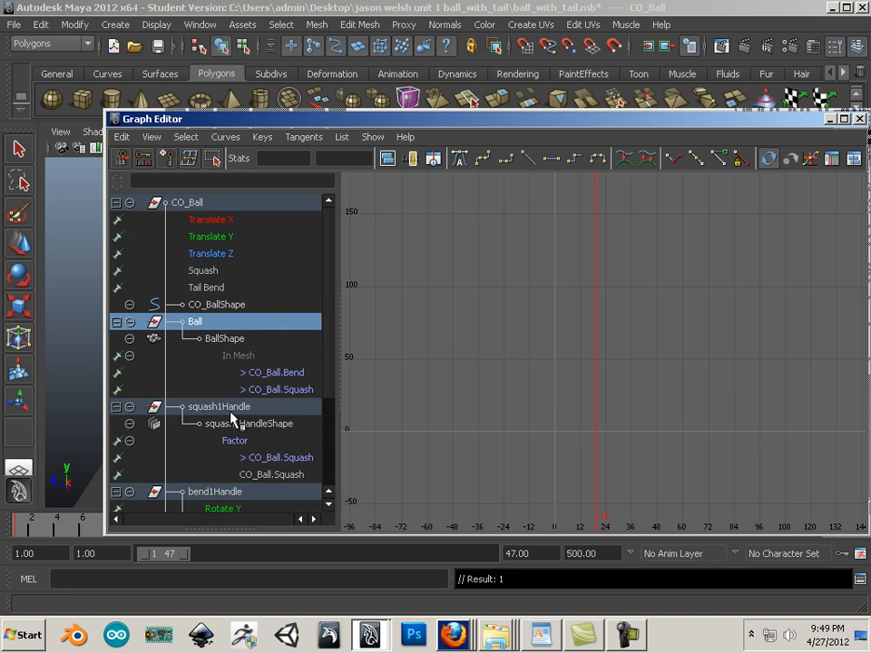
{"action": "left_click", "coordinate": [210, 498], "text": "shift"}
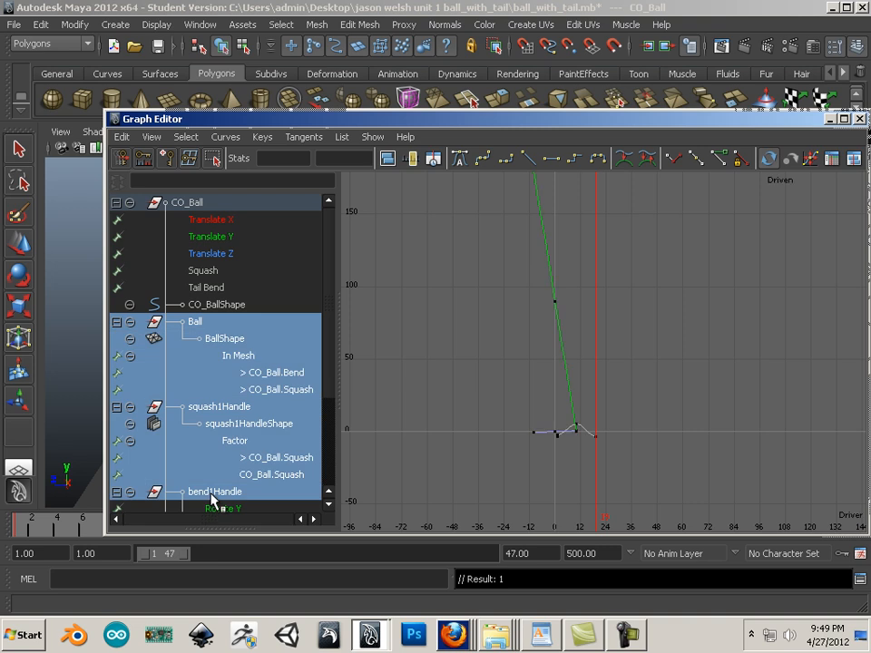
{"action": "middle_click_drag", "start_coordinate": [496, 391], "coordinate": [467, 354], "text": "alt"}
{"action": "right_click_drag", "start_coordinate": [467, 354], "coordinate": [527, 463], "text": "alt"}
{"action": "middle_click_drag", "start_coordinate": [500, 450], "coordinate": [641, 318], "text": "alt"}
{"action": "right_click_drag", "start_coordinate": [531, 374], "coordinate": [626, 345], "text": "alt"}
{"action": "middle_click_drag", "start_coordinate": [515, 370], "coordinate": [699, 319], "text": "alt"}
{"action": "right_click_drag", "start_coordinate": [562, 345], "coordinate": [588, 383], "text": "alt"}
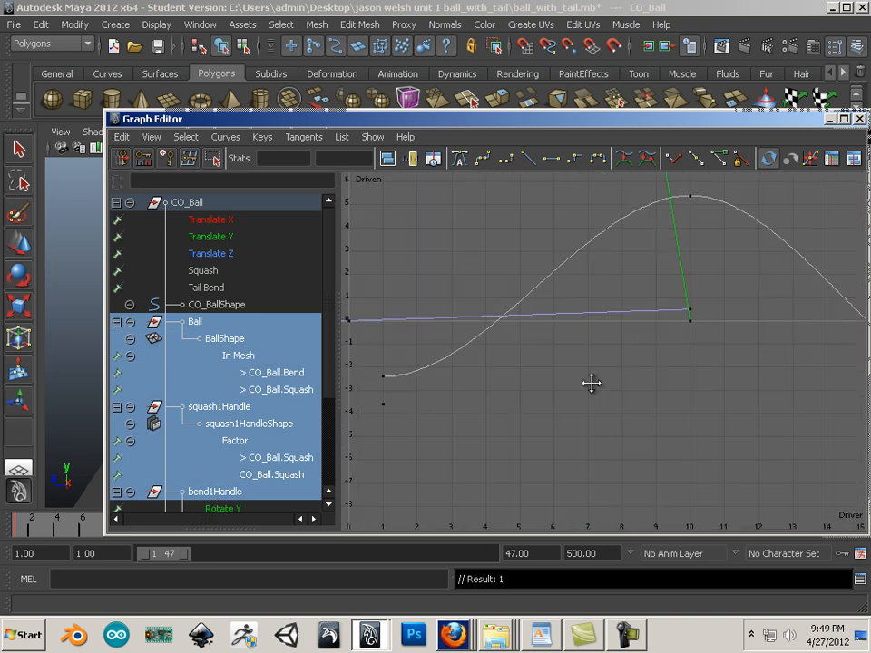
{"action": "middle_click_drag", "start_coordinate": [589, 383], "coordinate": [708, 391], "text": "alt"}
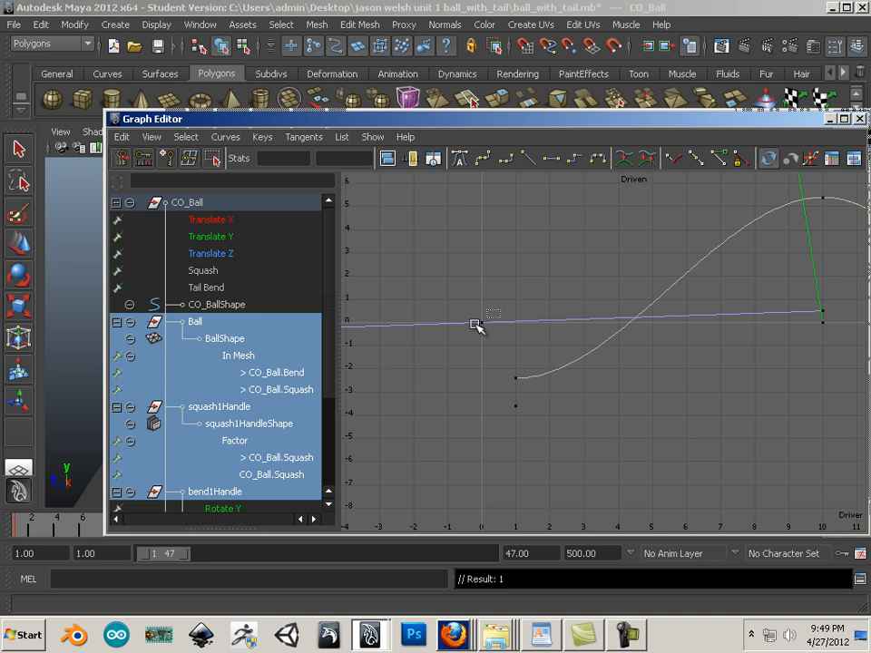
- Select the driven squash curve's key at the graph origin and set its horizontal position to 1
{"action": "key", "text": "w"}
{"action": "left_click_drag", "start_coordinate": [501, 374], "coordinate": [525, 444]}
{"action": "left_click", "coordinate": [525, 444]}
{"action": "left_click_drag", "start_coordinate": [502, 371], "coordinate": [516, 438]}
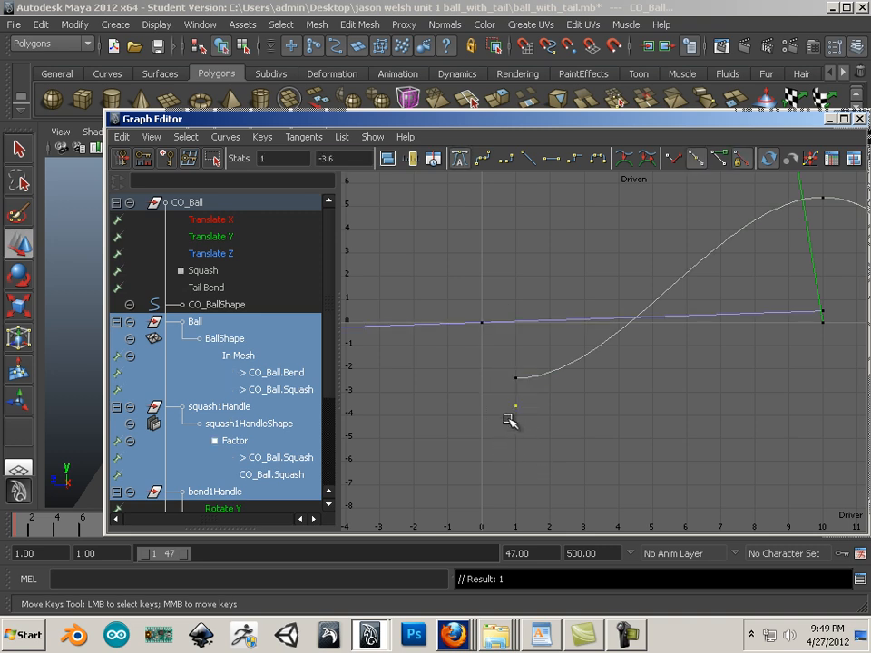
{"action": "left_click_drag", "start_coordinate": [504, 370], "coordinate": [520, 385]}
{"action": "left_click_drag", "start_coordinate": [491, 305], "coordinate": [453, 341]}
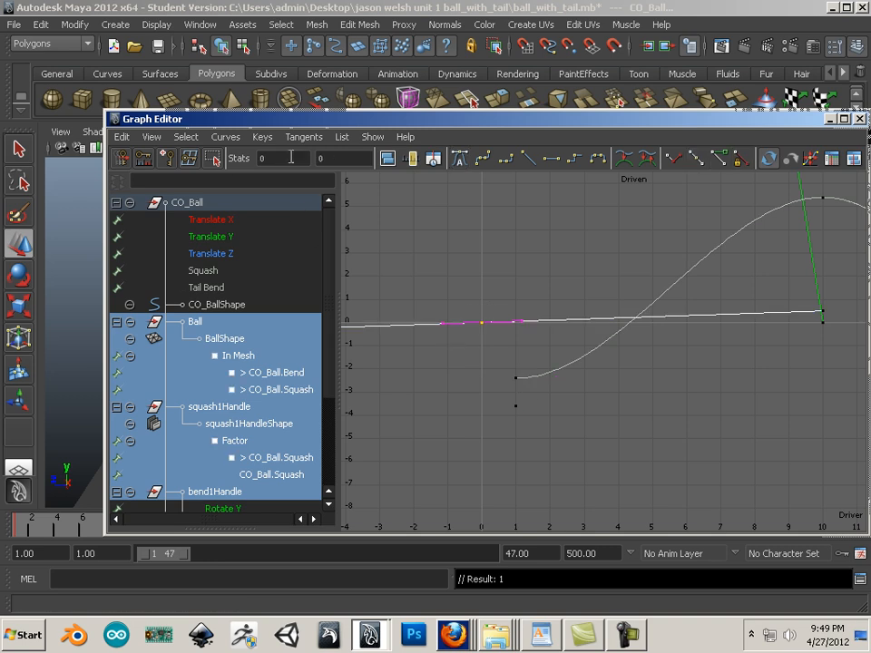
{"action": "left_click_drag", "start_coordinate": [290, 158], "coordinate": [228, 160]}
{"action": "key", "text": "Return"}
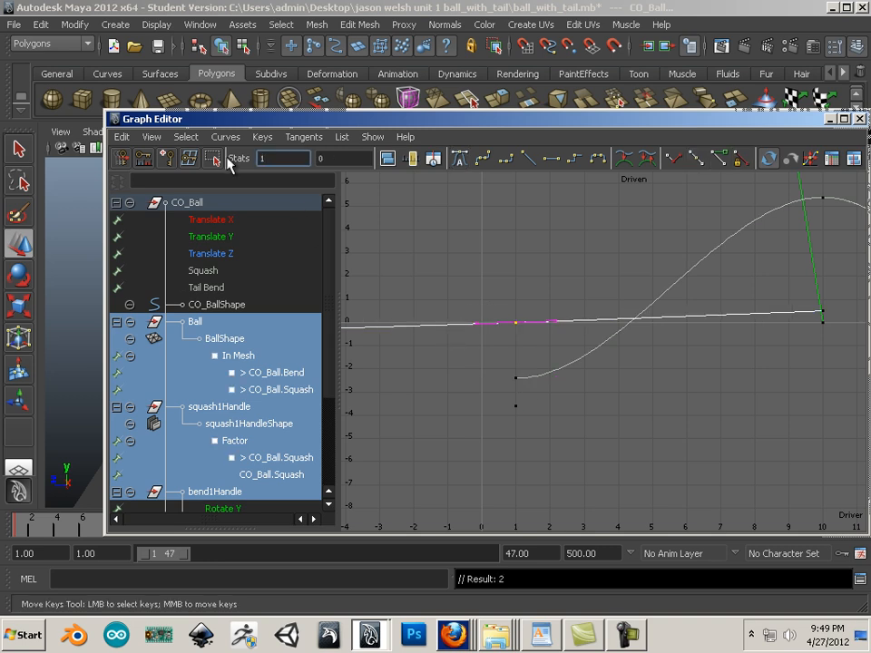
- Examine the curve keys at frame 10, including the peak key of the Tail Bend curve
{"action": "middle_click_drag", "start_coordinate": [571, 322], "coordinate": [301, 377], "text": "alt"}
{"action": "scroll", "coordinate": [435, 392], "scroll_direction": "up", "scroll_amount": 4}
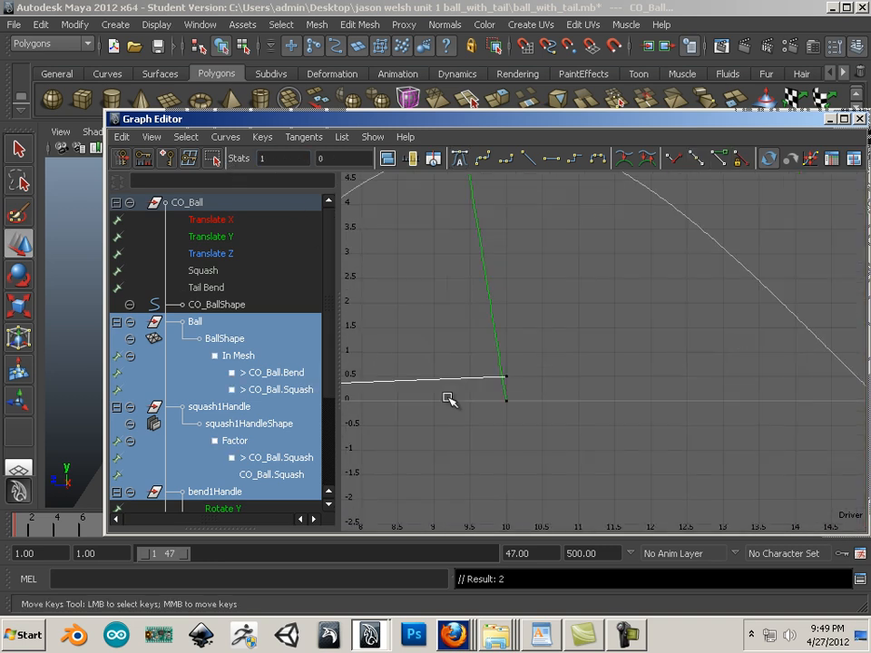
{"action": "middle_click_drag", "start_coordinate": [445, 398], "coordinate": [433, 462], "text": "alt"}
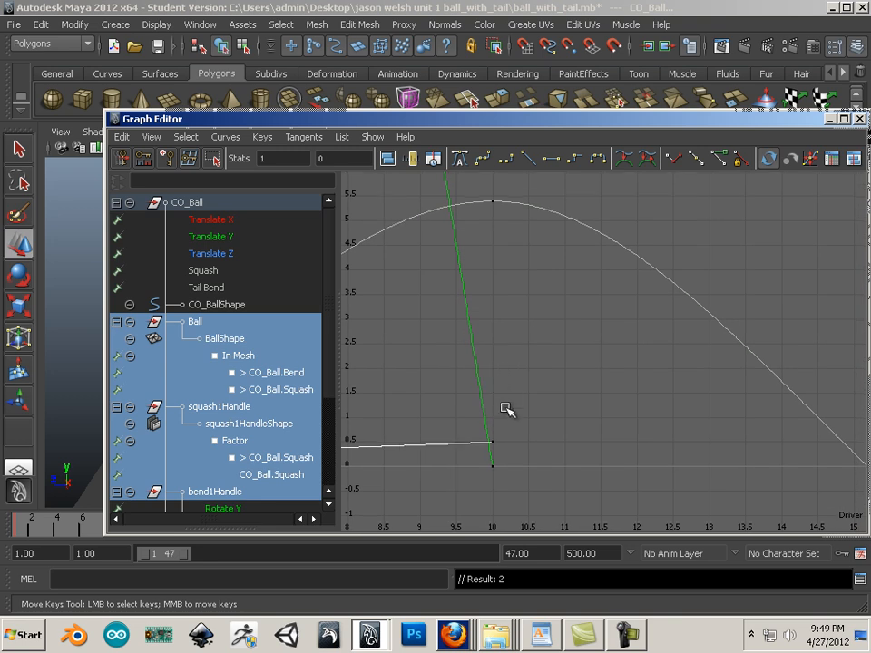
{"action": "left_click_drag", "start_coordinate": [505, 408], "coordinate": [481, 487]}
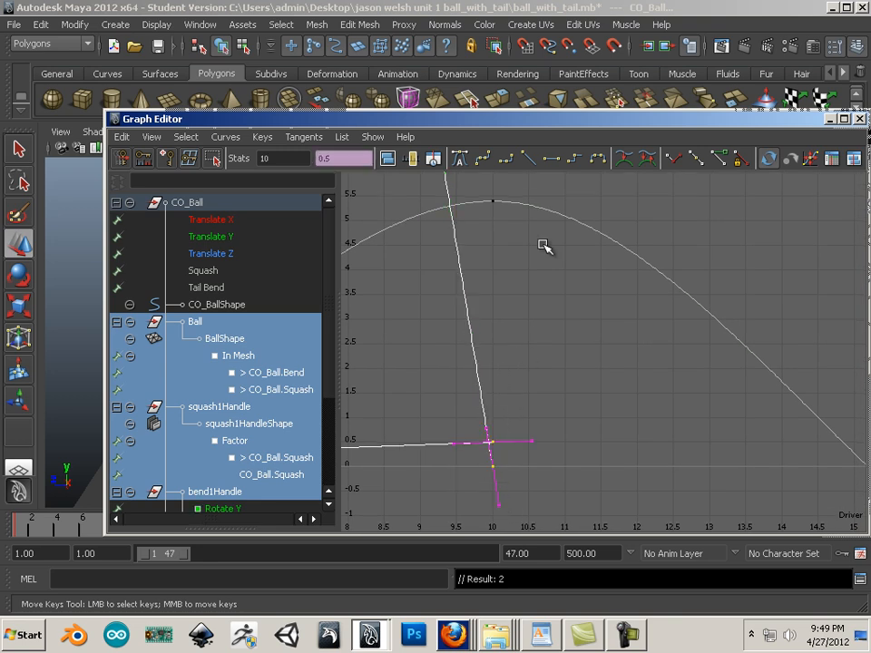
{"action": "left_click", "coordinate": [505, 194]}
{"action": "left_click_drag", "start_coordinate": [504, 194], "coordinate": [469, 247]}
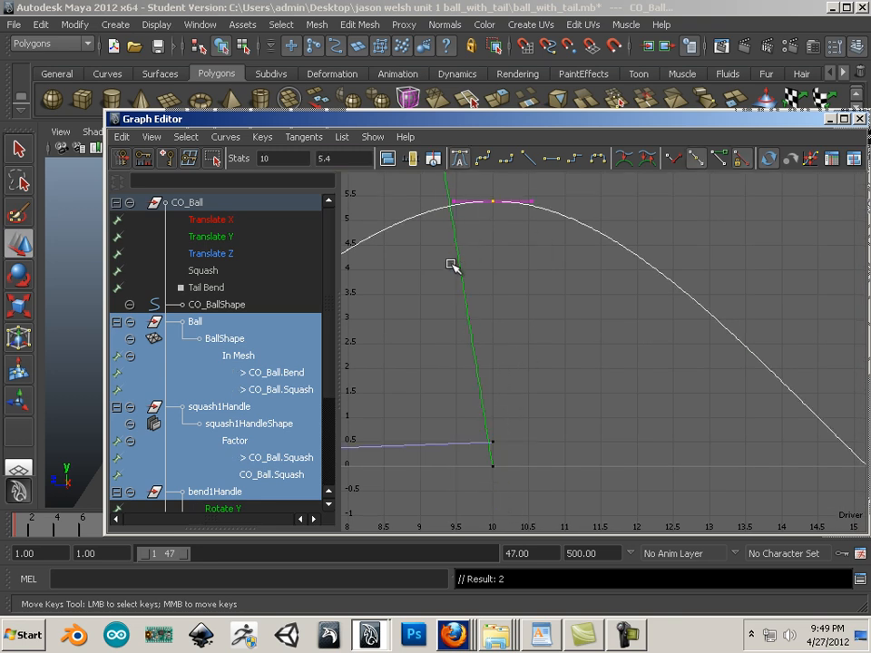
- Select the final Tail Bend key at frame 19 and shift that key to frame 20 on the timeline
{"action": "right_click_drag", "start_coordinate": [586, 386], "coordinate": [470, 324], "text": "alt"}
{"action": "middle_click_drag", "start_coordinate": [481, 323], "coordinate": [435, 439], "text": "alt"}
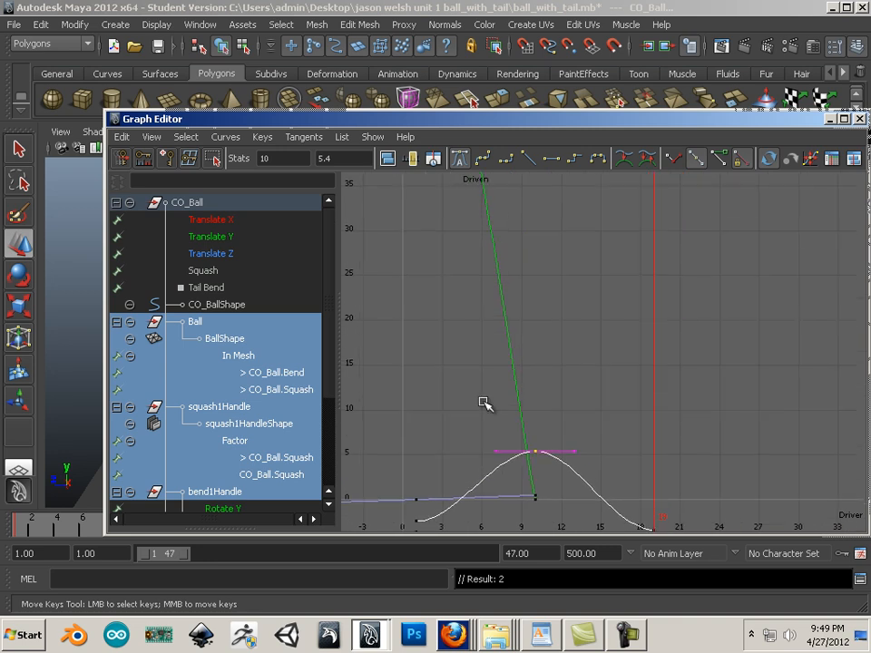
{"action": "right_click_drag", "start_coordinate": [484, 403], "coordinate": [405, 337], "text": "alt"}
{"action": "middle_click_drag", "start_coordinate": [404, 336], "coordinate": [438, 460], "text": "alt"}
{"action": "right_click_drag", "start_coordinate": [503, 379], "coordinate": [441, 291], "text": "alt"}
{"action": "middle_click_drag", "start_coordinate": [437, 296], "coordinate": [388, 234], "text": "alt"}
{"action": "right_click_drag", "start_coordinate": [388, 233], "coordinate": [530, 340], "text": "alt"}
{"action": "middle_click_drag", "start_coordinate": [477, 321], "coordinate": [758, 434], "text": "alt"}
{"action": "right_click_drag", "start_coordinate": [539, 324], "coordinate": [686, 400], "text": "alt"}
{"action": "middle_click_drag", "start_coordinate": [444, 314], "coordinate": [834, 400], "text": "alt"}
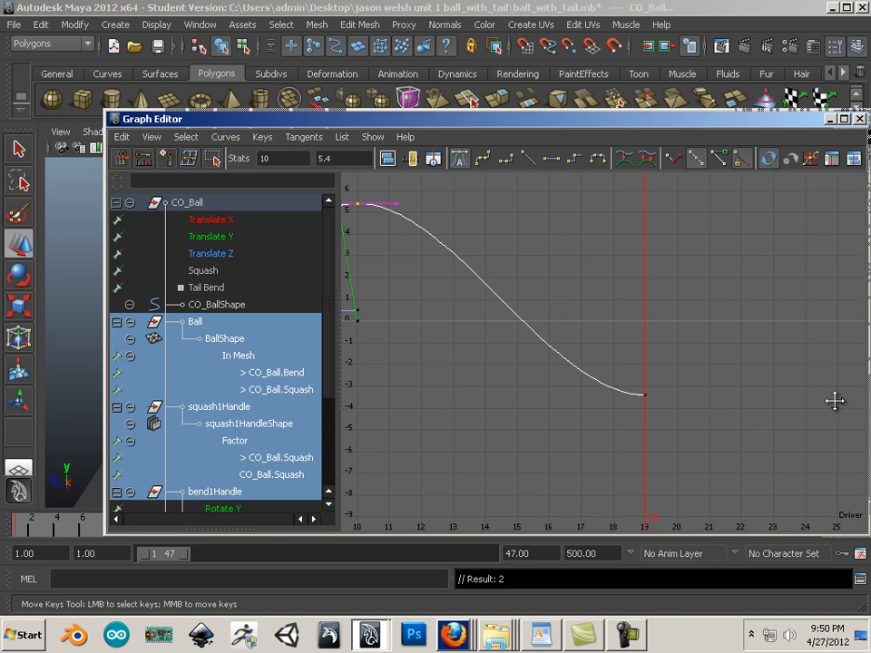
{"action": "left_click", "coordinate": [645, 395]}
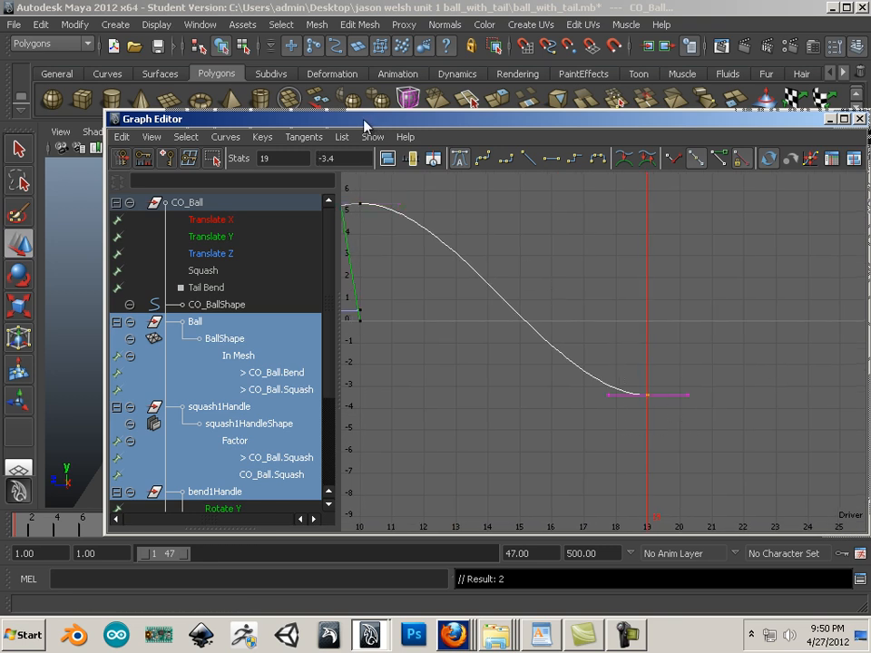
{"action": "left_click_drag", "start_coordinate": [364, 119], "coordinate": [722, 137]}
{"action": "mouse_move", "coordinate": [243, 520]}
{"action": "left_mouse_down"}
{"action": "mouse_move", "coordinate": [217, 522]}
{"action": "mouse_move", "coordinate": [252, 523]}
{"action": "left_mouse_up"}
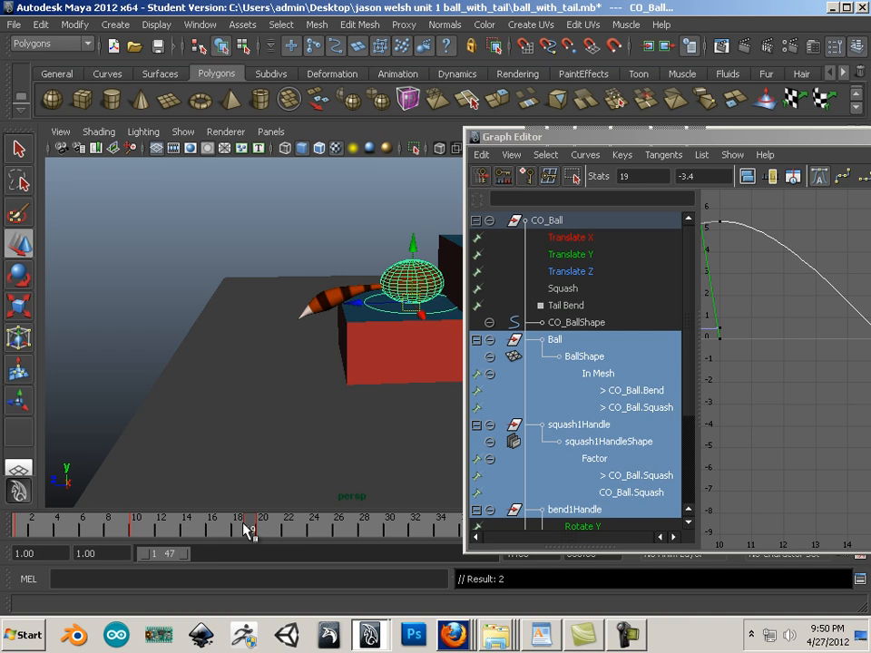
{"action": "mouse_move", "coordinate": [242, 522]}
{"action": "left_mouse_down"}
{"action": "mouse_move", "coordinate": [248, 530]}
{"action": "mouse_move", "coordinate": [234, 531]}
{"action": "mouse_move", "coordinate": [248, 537]}
{"action": "mouse_move", "coordinate": [285, 522]}
{"action": "mouse_move", "coordinate": [255, 526]}
{"action": "left_mouse_up"}
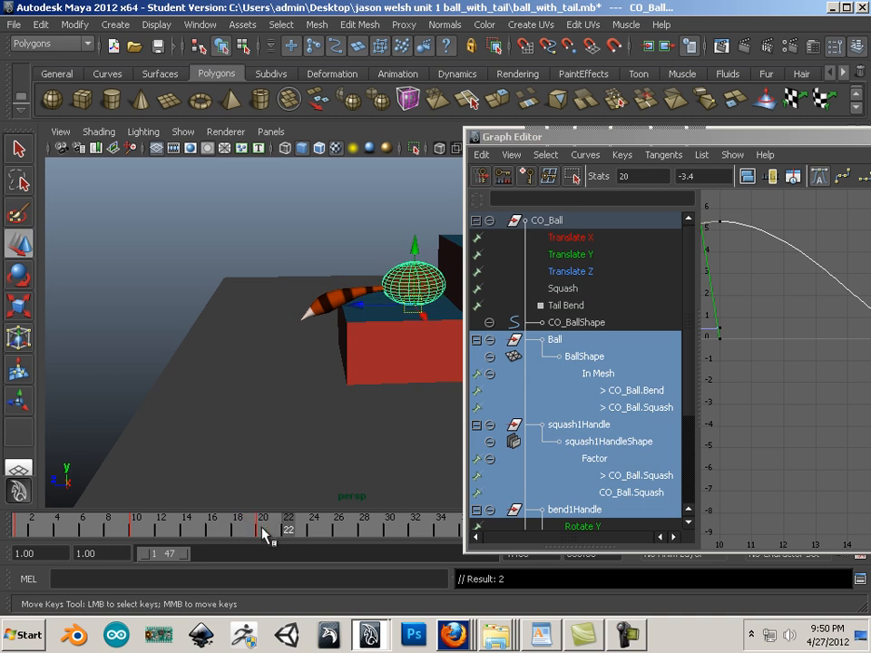
- Examine the Translate Y curve and all listed node curves in the Graph Editor, and move the editor aside to uncover the viewport
{"action": "left_click_drag", "start_coordinate": [624, 138], "coordinate": [216, 96]}
{"action": "left_click", "coordinate": [587, 352]}
{"action": "scroll", "coordinate": [587, 352], "scroll_direction": "down", "scroll_amount": 10}
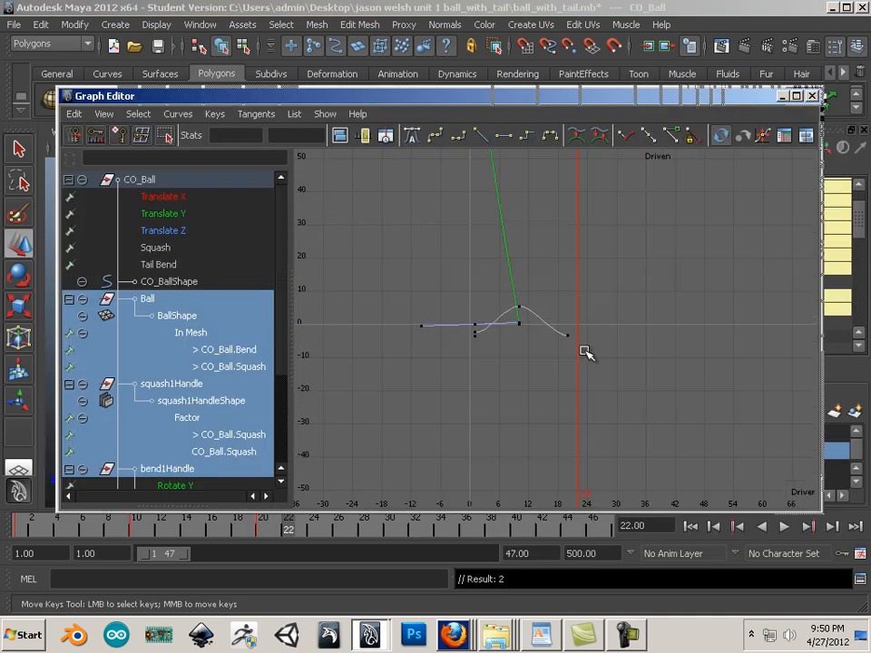
{"action": "left_click", "coordinate": [180, 211]}
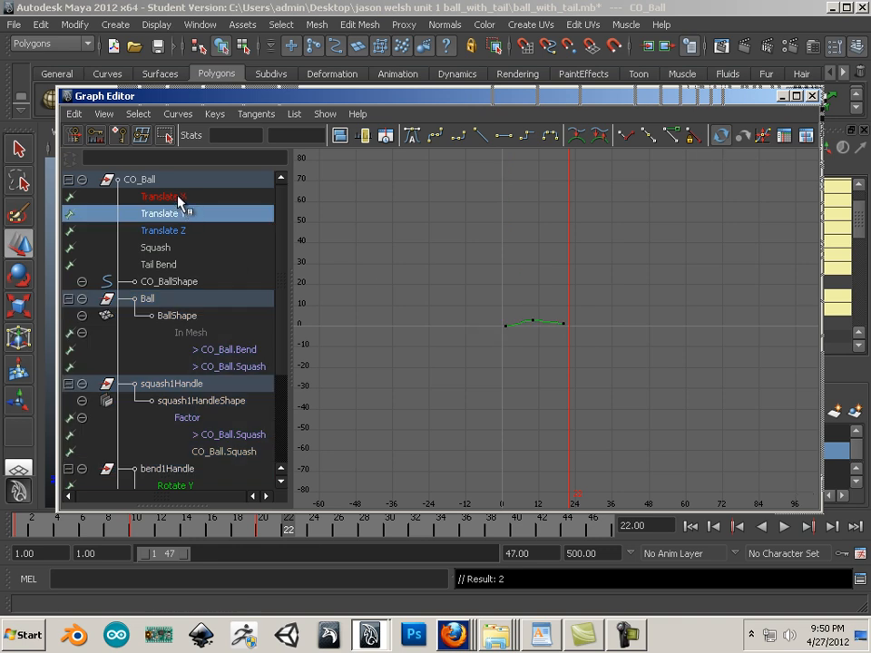
{"action": "left_click_drag", "start_coordinate": [180, 198], "coordinate": [191, 487]}
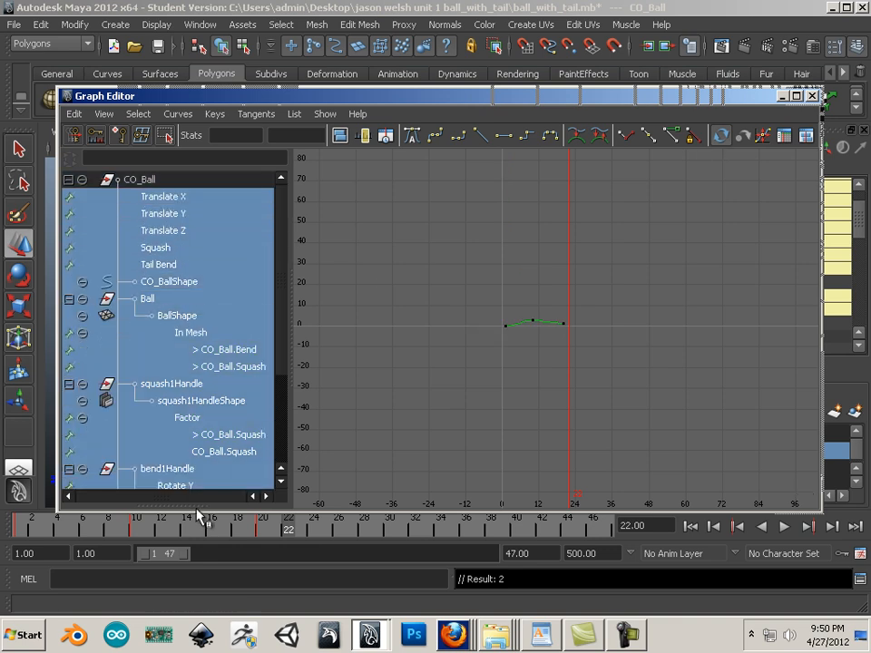
{"action": "scroll", "coordinate": [505, 260], "scroll_direction": "down", "scroll_amount": 6}
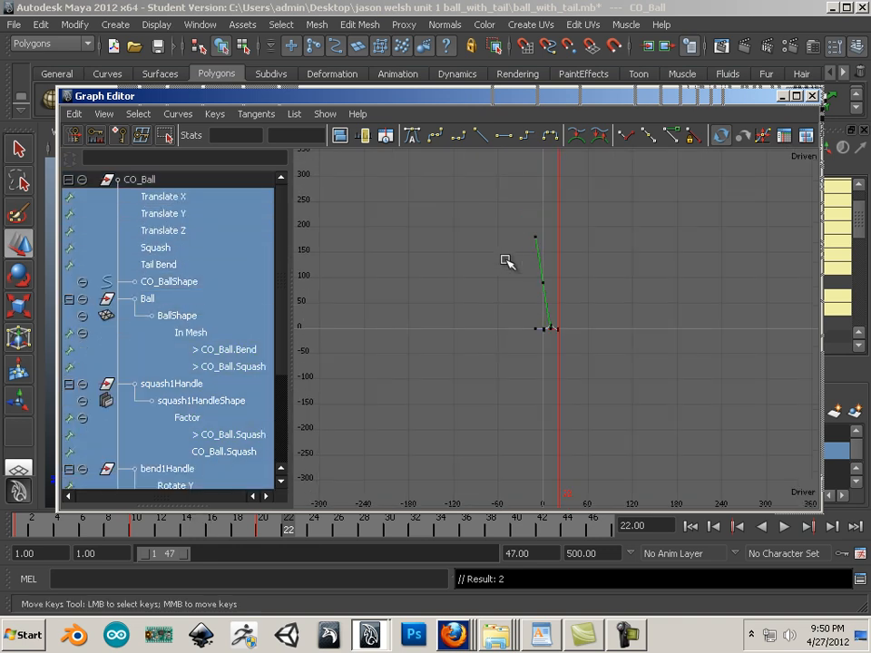
{"action": "left_click_drag", "start_coordinate": [269, 96], "coordinate": [869, 196]}
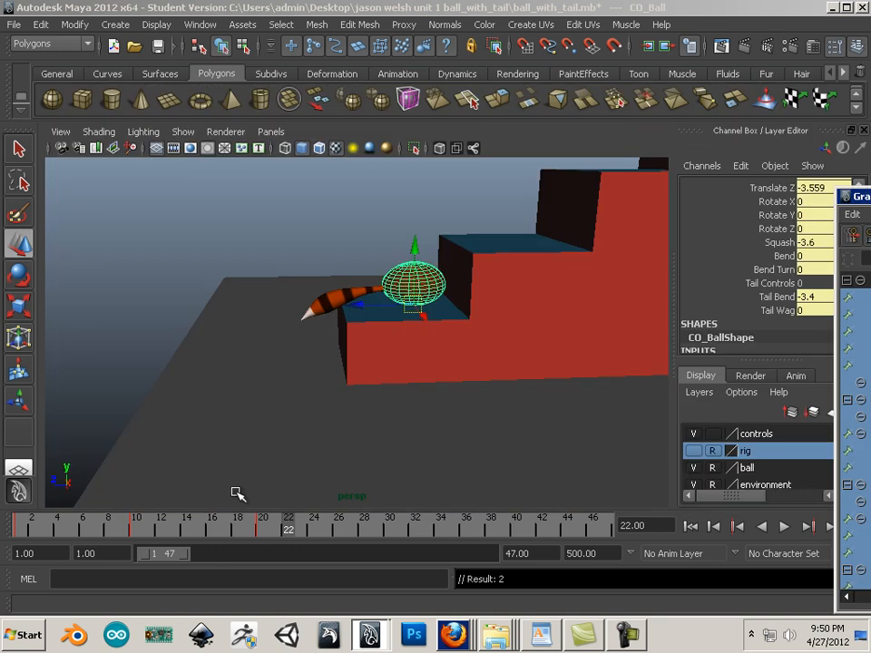
- At frame 10, set the ball control's Squash to 1.9 and key all of its channels
{"action": "mouse_move", "coordinate": [272, 531]}
{"action": "left_mouse_down"}
{"action": "mouse_move", "coordinate": [46, 526]}
{"action": "mouse_move", "coordinate": [131, 528]}
{"action": "mouse_move", "coordinate": [267, 554]}
{"action": "mouse_move", "coordinate": [70, 544]}
{"action": "mouse_move", "coordinate": [43, 532]}
{"action": "mouse_move", "coordinate": [138, 528]}
{"action": "mouse_move", "coordinate": [262, 553]}
{"action": "mouse_move", "coordinate": [20, 532]}
{"action": "mouse_move", "coordinate": [136, 544]}
{"action": "left_mouse_up"}
{"action": "left_click", "coordinate": [774, 244]}
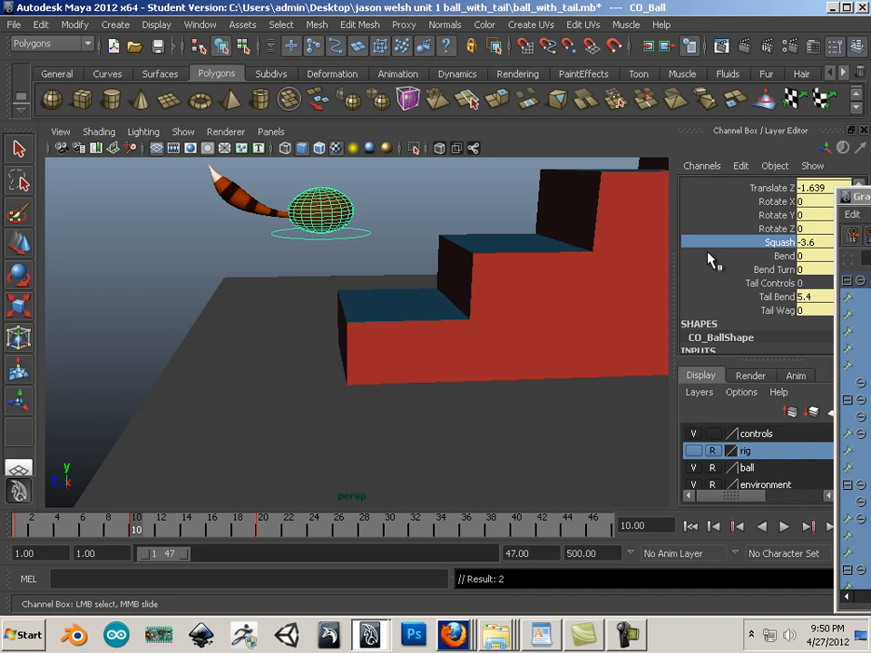
{"action": "middle_click_drag", "start_coordinate": [294, 271], "coordinate": [340, 274]}
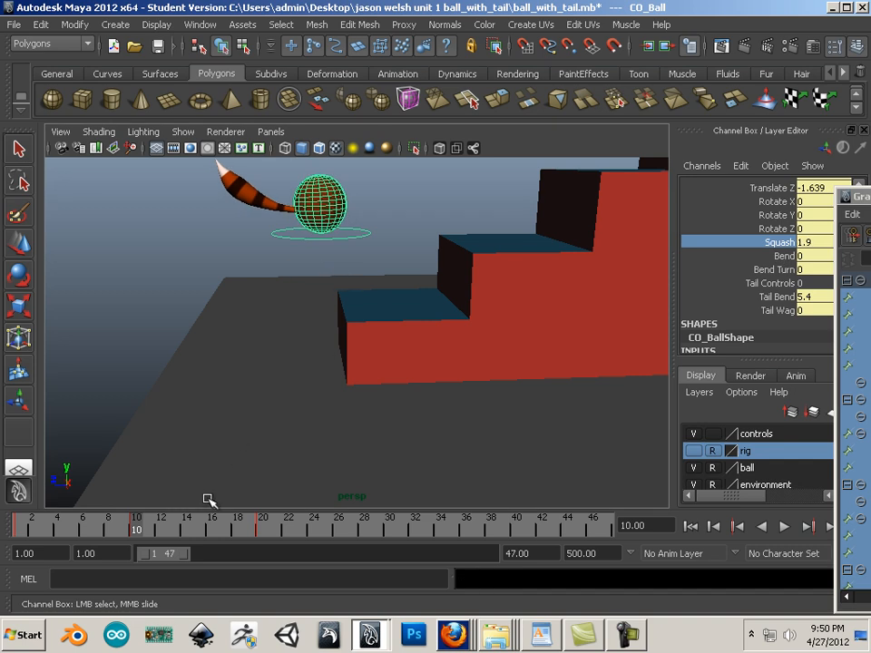
{"action": "right_click", "coordinate": [787, 247]}
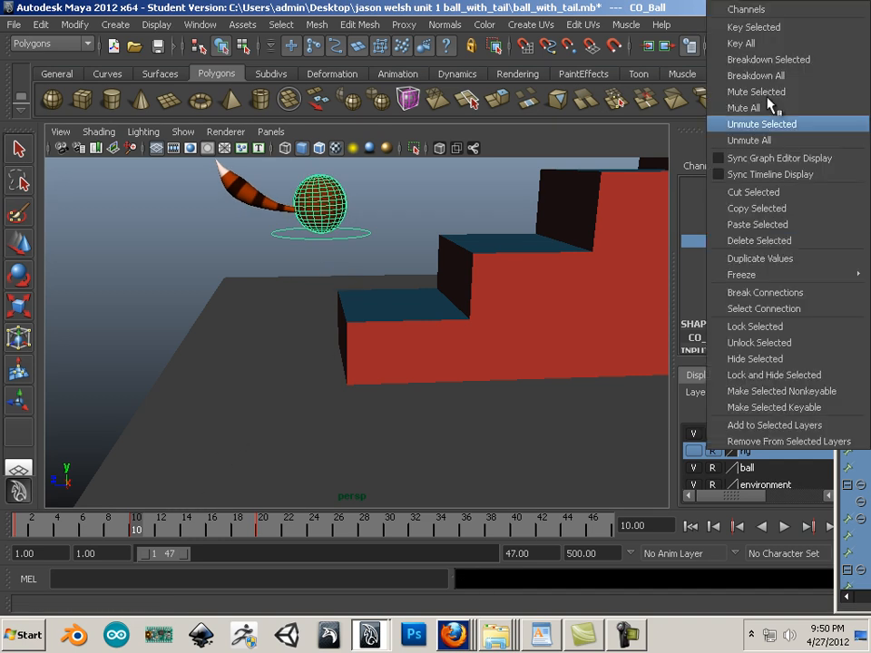
{"action": "left_click", "coordinate": [769, 43]}
- At frame 20, set the ball control's Squash to -1.6 and key all of its channels
{"action": "left_click_drag", "start_coordinate": [80, 535], "coordinate": [263, 530]}
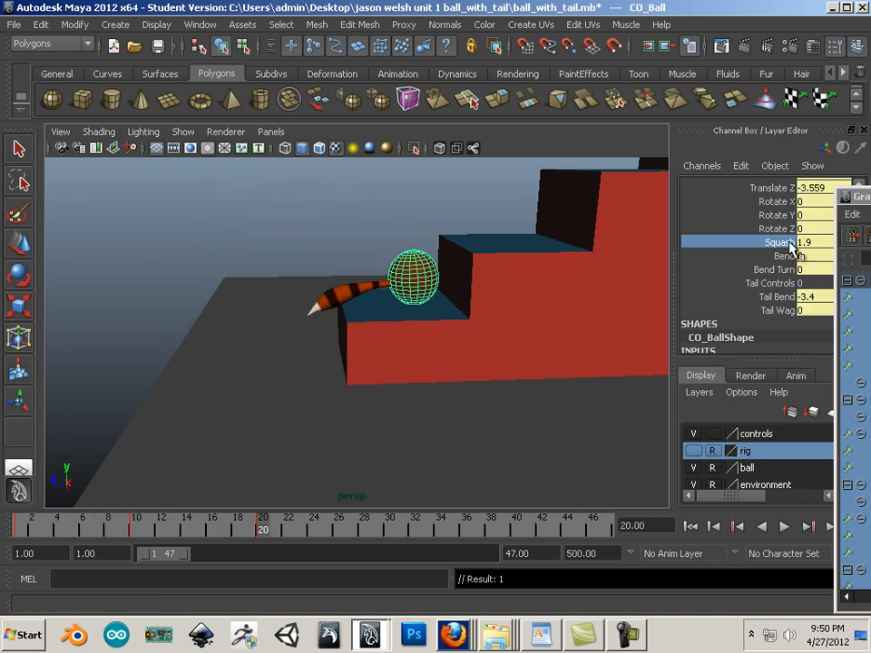
{"action": "middle_click_drag", "start_coordinate": [599, 258], "coordinate": [530, 261]}
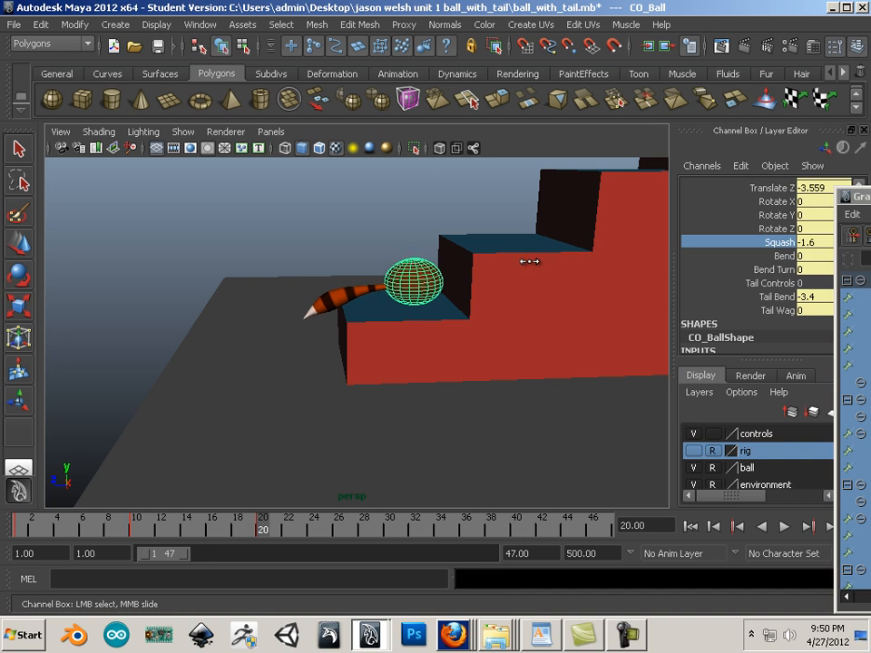
{"action": "right_click", "coordinate": [263, 529]}
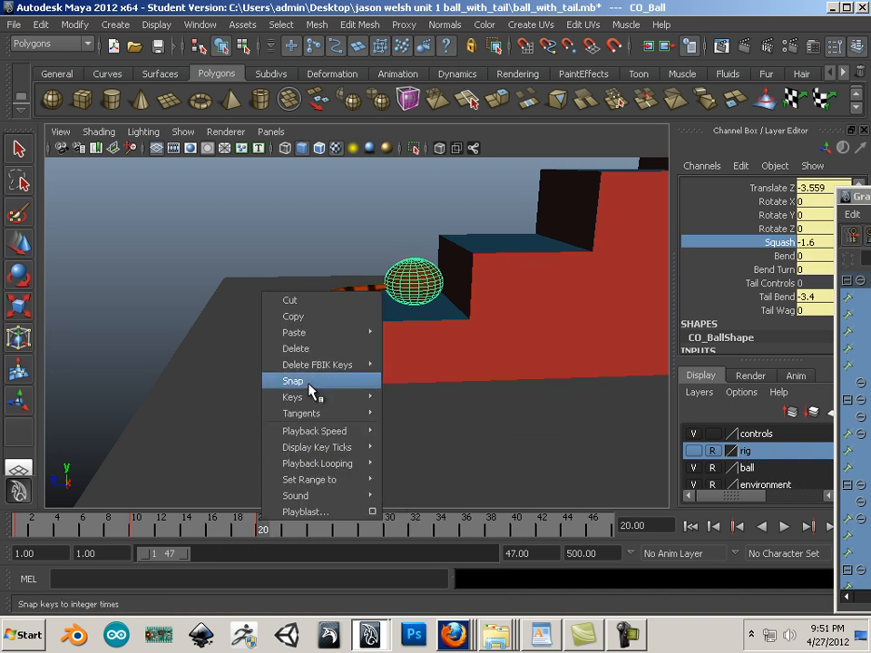
{"action": "left_click", "coordinate": [730, 8]}
{"action": "right_click", "coordinate": [771, 244]}
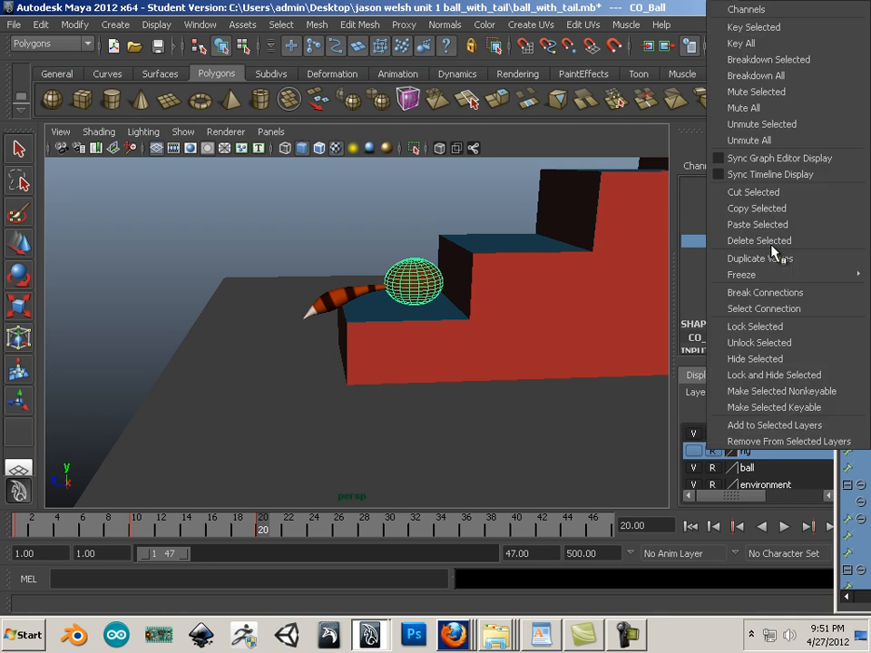
{"action": "left_click", "coordinate": [743, 44]}
- Go to frame 18 and examine the ball's landing pose on the lowest stair from several angles and distances
{"action": "mouse_move", "coordinate": [250, 527]}
{"action": "left_mouse_down"}
{"action": "mouse_move", "coordinate": [26, 526]}
{"action": "mouse_move", "coordinate": [161, 528]}
{"action": "mouse_move", "coordinate": [284, 547]}
{"action": "mouse_move", "coordinate": [66, 522]}
{"action": "mouse_move", "coordinate": [237, 527]}
{"action": "left_mouse_up"}
{"action": "left_click_drag", "start_coordinate": [504, 351], "coordinate": [296, 209], "text": "alt"}
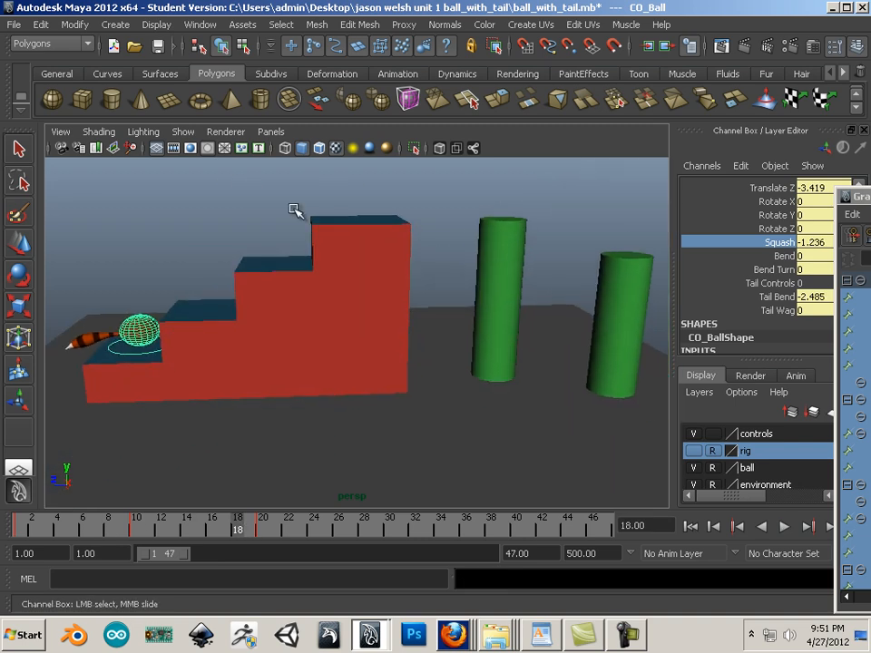
{"action": "middle_click_drag", "start_coordinate": [280, 272], "coordinate": [421, 256], "text": "alt"}
{"action": "left_click_drag", "start_coordinate": [398, 268], "coordinate": [413, 277], "text": "alt"}
{"action": "right_click_drag", "start_coordinate": [399, 295], "coordinate": [372, 353], "text": "alt"}
{"action": "middle_click_drag", "start_coordinate": [373, 353], "coordinate": [425, 307], "text": "alt"}
{"action": "right_click_drag", "start_coordinate": [424, 307], "coordinate": [425, 347], "text": "alt"}
{"action": "mouse_move", "coordinate": [269, 323]}
{"action": "left_mouse_down", "text": "alt"}
{"action": "mouse_move", "coordinate": [226, 330]}
{"action": "mouse_move", "coordinate": [258, 326]}
{"action": "left_mouse_up", "text": "alt"}
{"action": "right_click_drag", "start_coordinate": [258, 326], "coordinate": [346, 352], "text": "alt"}
{"action": "left_click_drag", "start_coordinate": [346, 352], "coordinate": [304, 347], "text": "alt"}
{"action": "right_click_drag", "start_coordinate": [319, 350], "coordinate": [272, 335], "text": "alt"}
{"action": "middle_click_drag", "start_coordinate": [274, 336], "coordinate": [237, 351], "text": "alt"}
{"action": "right_click_drag", "start_coordinate": [242, 350], "coordinate": [237, 349], "text": "alt"}
{"action": "left_click_drag", "start_coordinate": [244, 360], "coordinate": [211, 355], "text": "alt"}
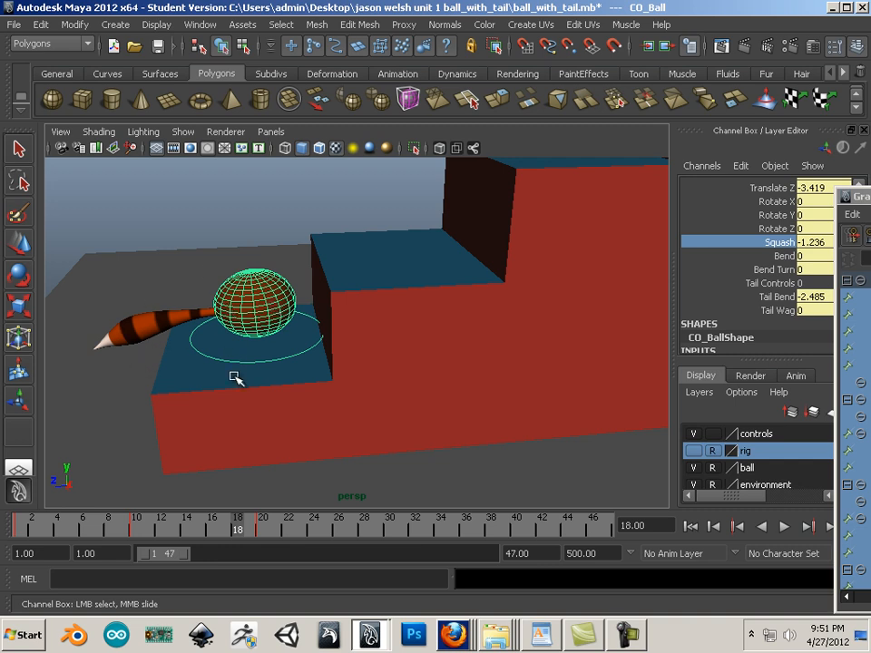
- Inspect the rest of the ball's course, from the lowest stair up the staircase and across the green pillars
{"action": "left_click_drag", "start_coordinate": [234, 377], "coordinate": [397, 338], "text": "alt"}
{"action": "middle_click_drag", "start_coordinate": [372, 409], "coordinate": [359, 411], "text": "alt"}
{"action": "right_click_drag", "start_coordinate": [360, 409], "coordinate": [311, 389], "text": "alt"}
{"action": "middle_click_drag", "start_coordinate": [316, 388], "coordinate": [283, 380], "text": "alt"}
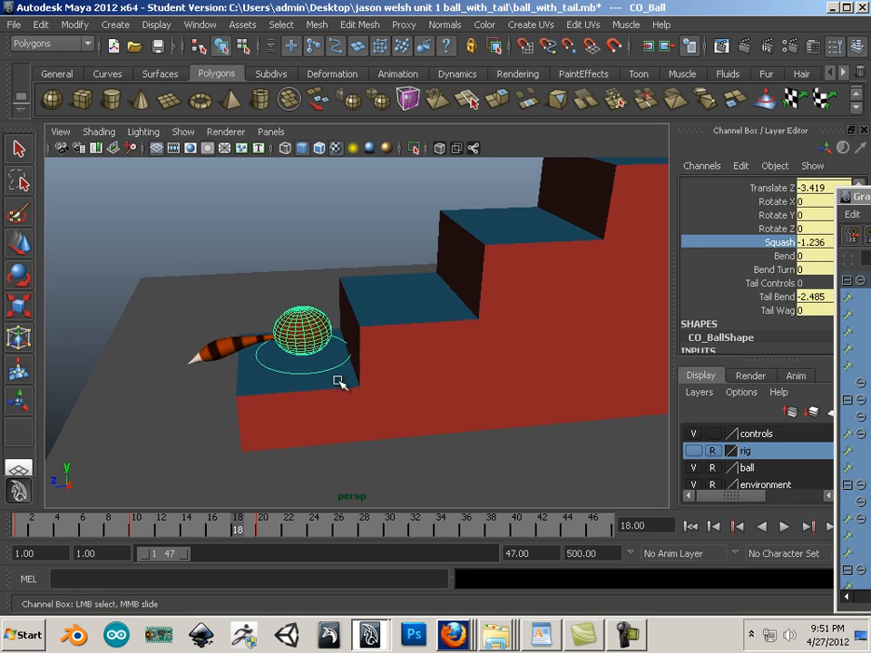
{"action": "left_click_drag", "start_coordinate": [302, 377], "coordinate": [254, 354], "text": "alt"}
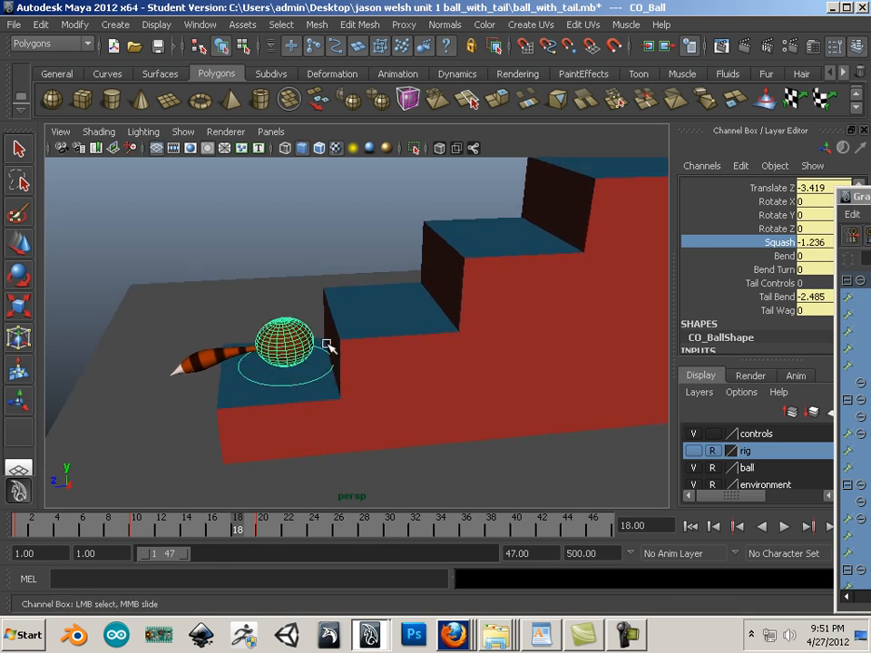
{"action": "left_click_drag", "start_coordinate": [324, 350], "coordinate": [266, 352], "text": "alt"}
{"action": "right_click_drag", "start_coordinate": [267, 352], "coordinate": [186, 386], "text": "alt"}
{"action": "middle_click_drag", "start_coordinate": [186, 386], "coordinate": [174, 385], "text": "alt"}
{"action": "right_click_drag", "start_coordinate": [319, 379], "coordinate": [272, 388], "text": "alt"}
{"action": "middle_click_drag", "start_coordinate": [338, 393], "coordinate": [245, 388], "text": "alt"}
{"action": "left_click_drag", "start_coordinate": [238, 379], "coordinate": [302, 376], "text": "alt"}
{"action": "middle_click_drag", "start_coordinate": [370, 388], "coordinate": [304, 392], "text": "alt"}
{"action": "right_click_drag", "start_coordinate": [316, 390], "coordinate": [282, 384], "text": "alt"}
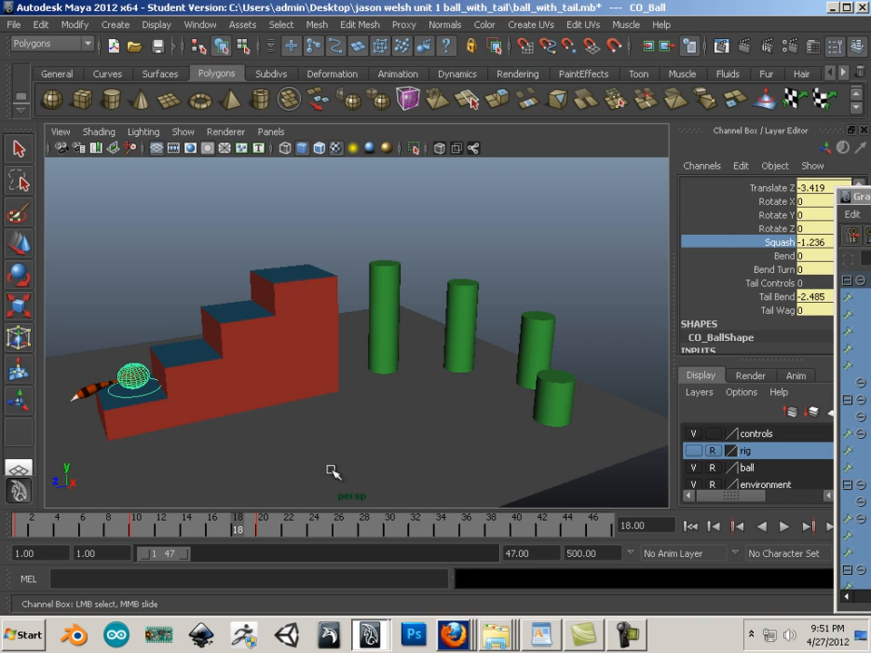
{"action": "middle_click_drag", "start_coordinate": [209, 430], "coordinate": [207, 436], "text": "alt"}
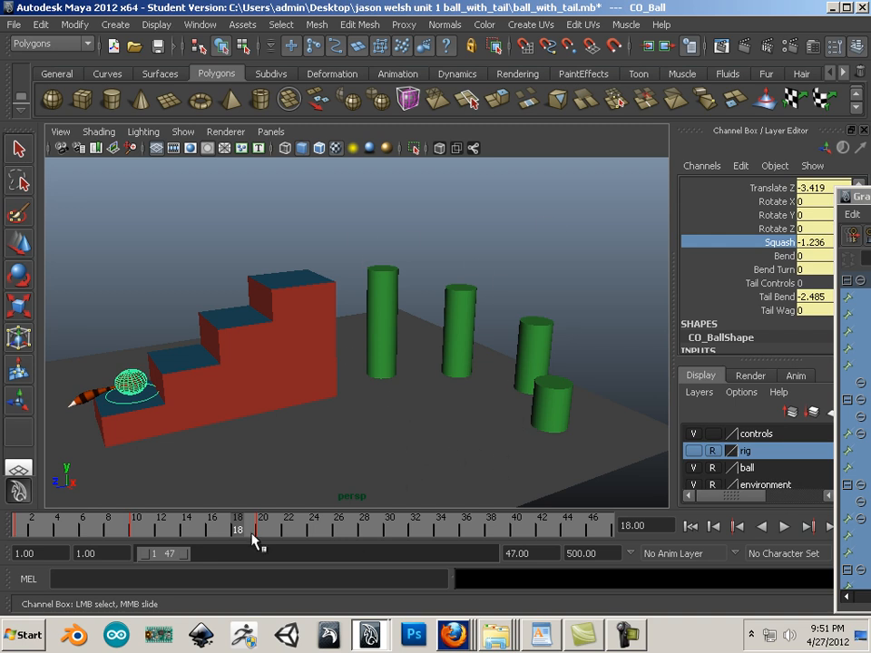
- Switch to Windows Explorer and open the unit1_ball project folder on the Desktop
{"action": "key", "text": "alt+Tab"}
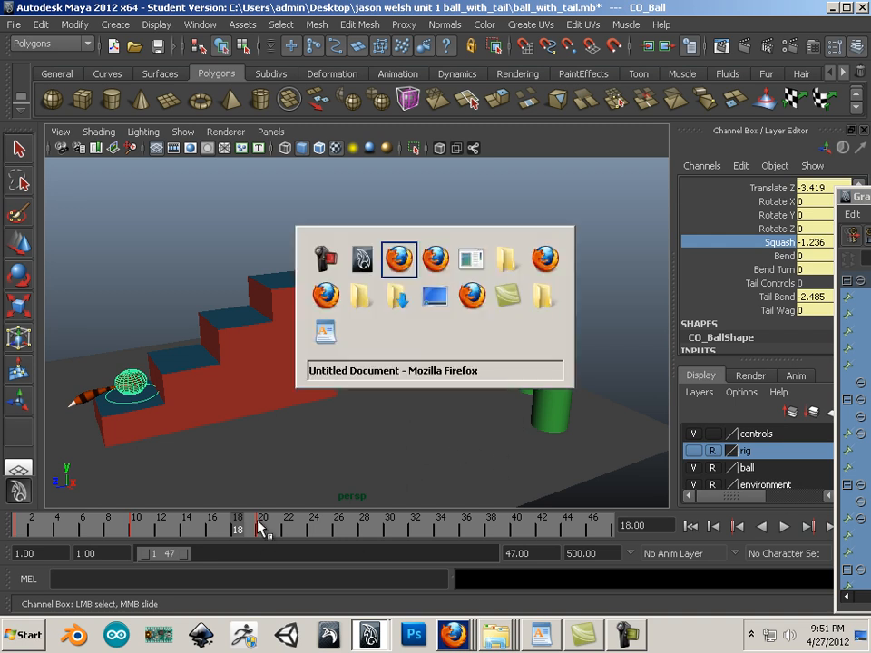
{"action": "key", "text": "alt+Tab"}
{"action": "key", "text": "alt+Tab"}
{"action": "key", "text": "alt+Tab"}
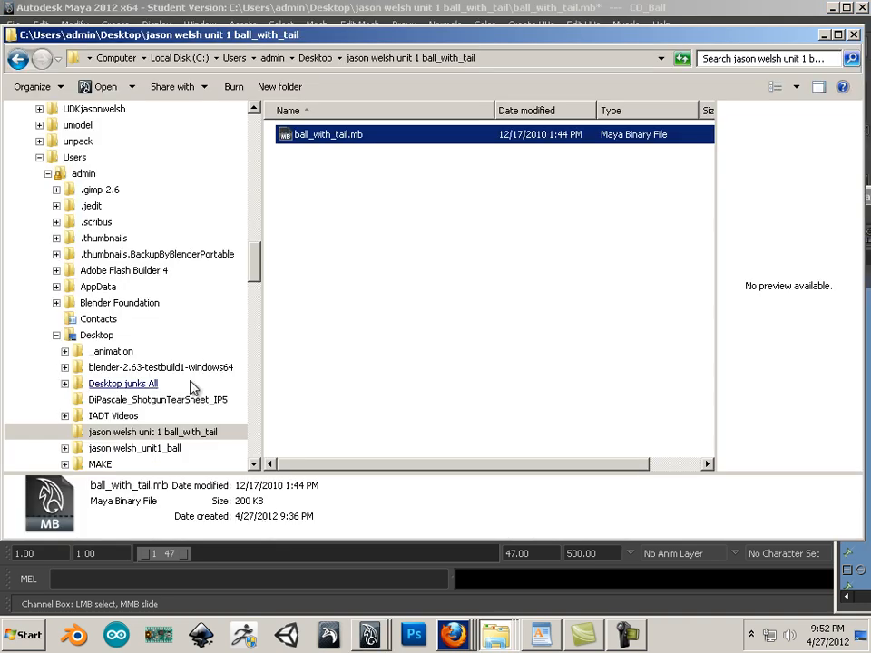
{"action": "left_click_drag", "start_coordinate": [255, 272], "coordinate": [254, 135]}
{"action": "left_click", "coordinate": [95, 159]}
{"action": "left_click", "coordinate": [367, 300]}
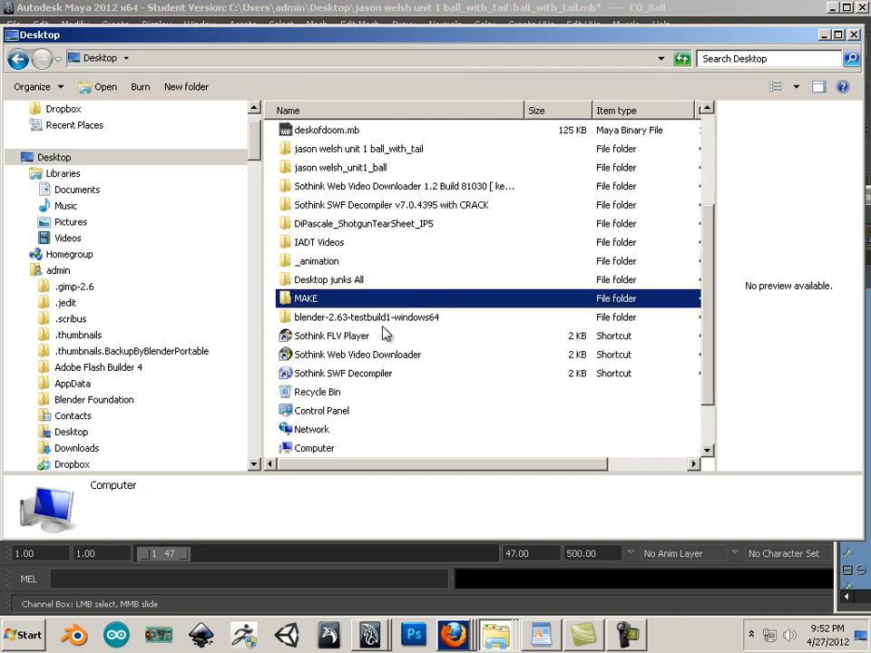
{"action": "scroll", "coordinate": [337, 254], "scroll_direction": "up", "scroll_amount": 1}
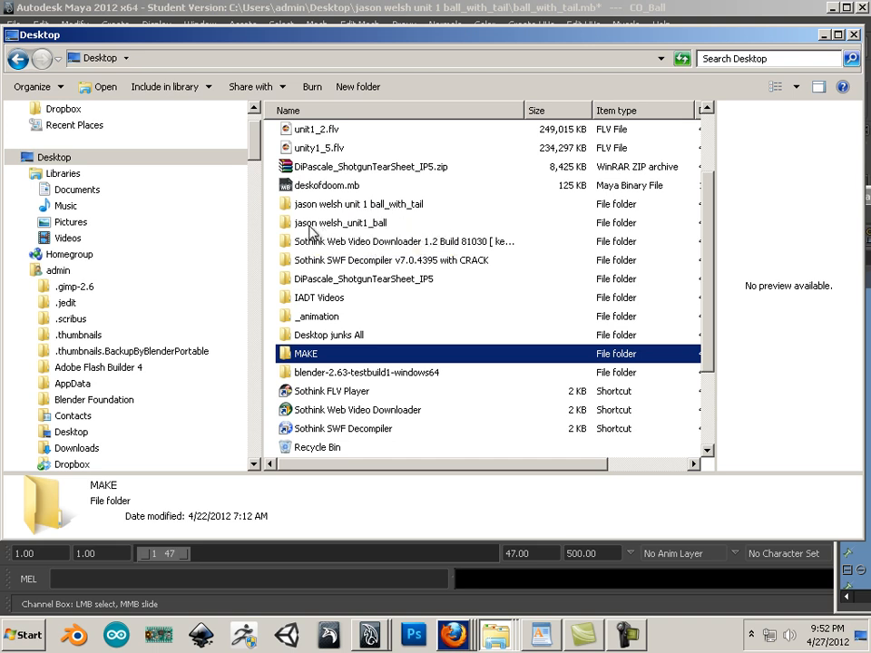
{"action": "double_click", "coordinate": [376, 226]}
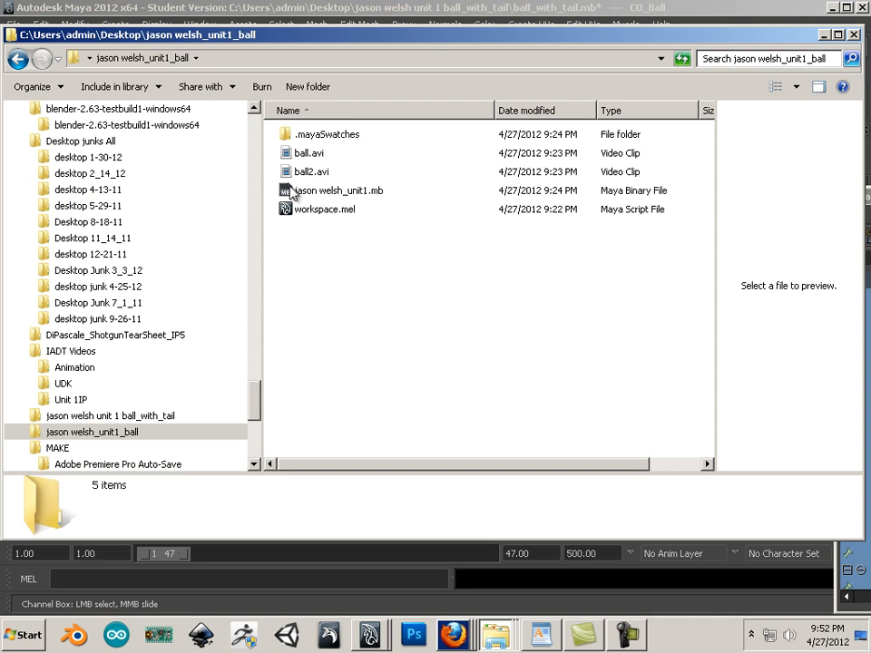
- Check ball.avi, ball2.avi and the Maya scene in the unit1_ball folder, plus ball_with_tail.mb in the ball_with_tail folder
{"action": "left_click", "coordinate": [315, 159]}
{"action": "left_click", "coordinate": [314, 174], "text": "shift"}
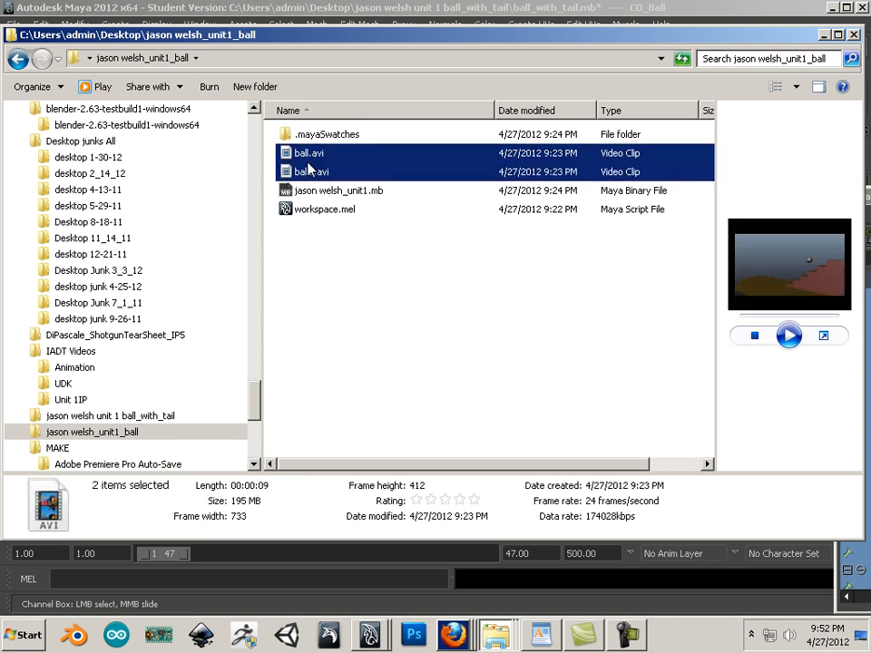
{"action": "left_click", "coordinate": [313, 192]}
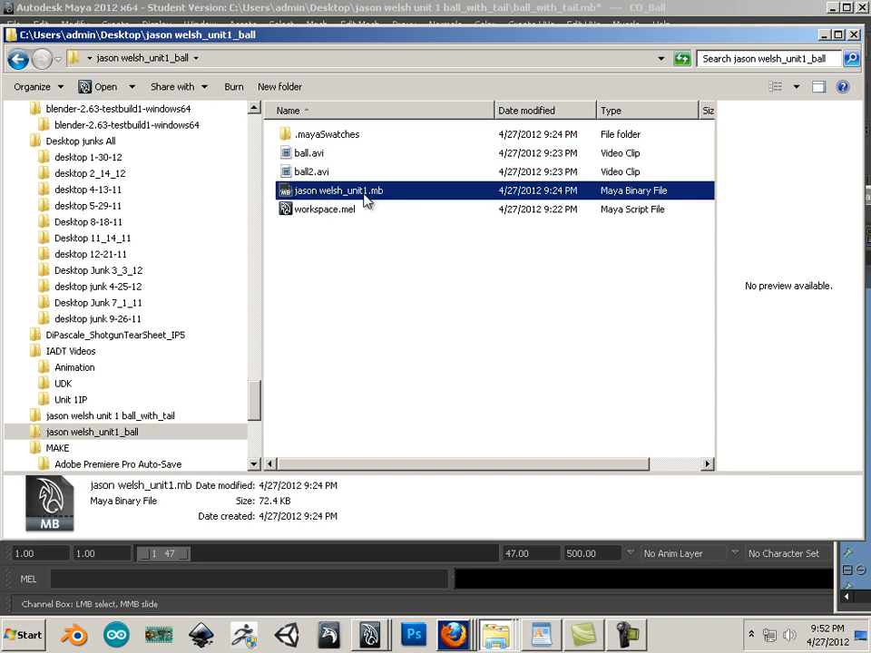
{"action": "left_click", "coordinate": [161, 415]}
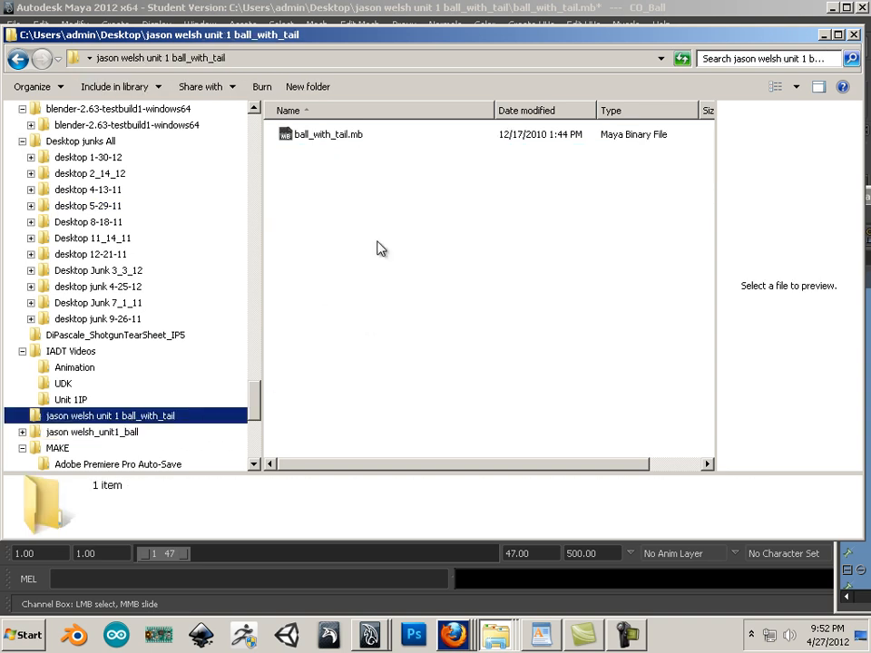
{"action": "left_click", "coordinate": [313, 135]}
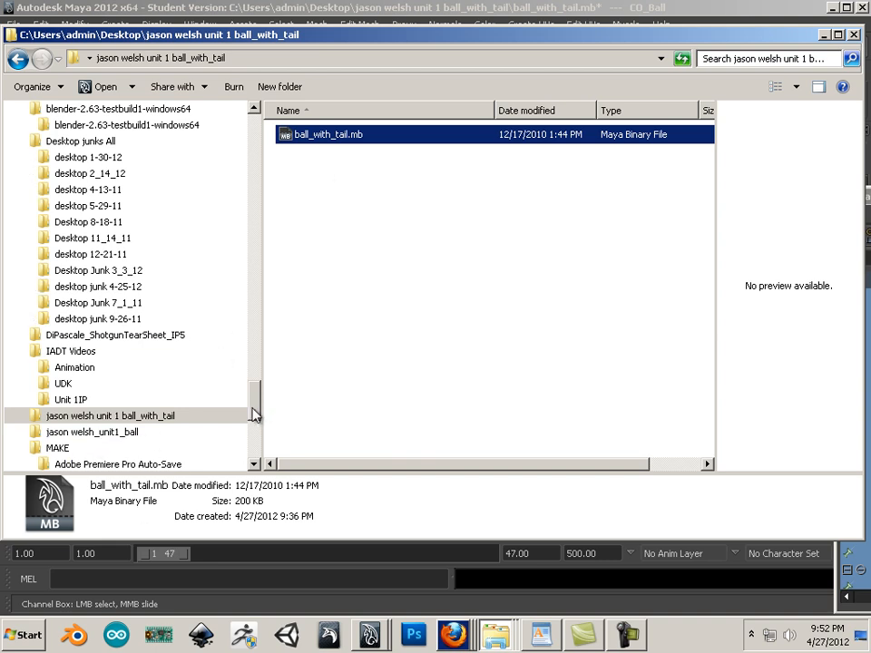
- Select both the ball_with_tail and unit1_ball folders on the Desktop and look at their Send to destinations without sending them
{"action": "left_click_drag", "start_coordinate": [252, 414], "coordinate": [253, 127]}
{"action": "left_click", "coordinate": [133, 217]}
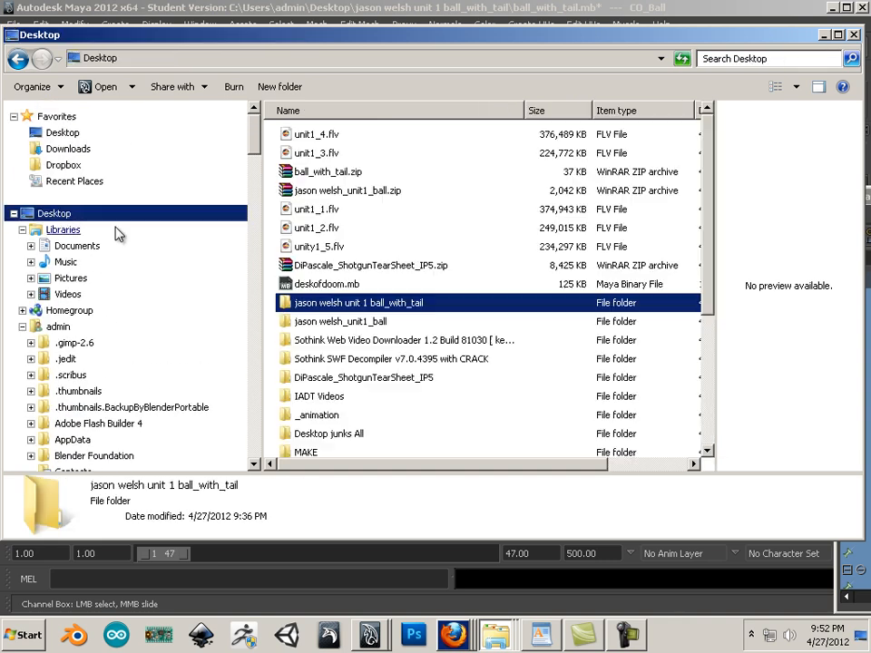
{"action": "left_click", "coordinate": [342, 323], "text": "ctrl"}
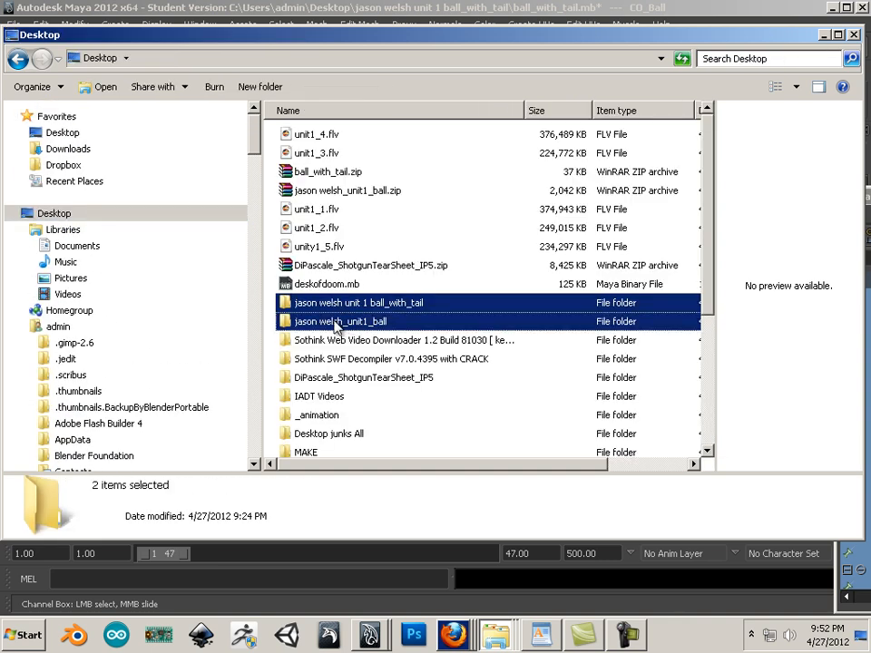
{"action": "right_click", "coordinate": [338, 325]}
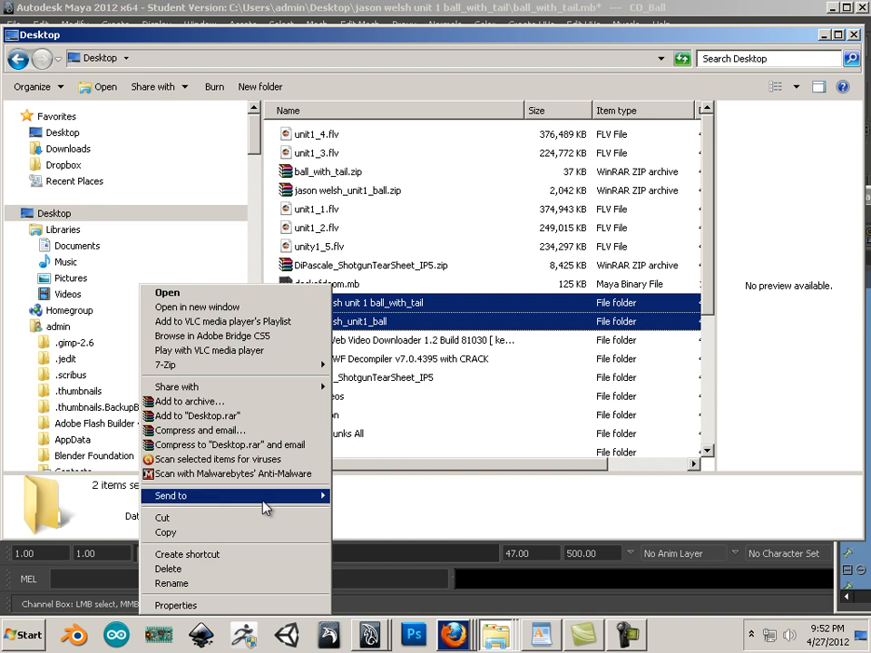
{"action": "mouse_move", "coordinate": [266, 507]}
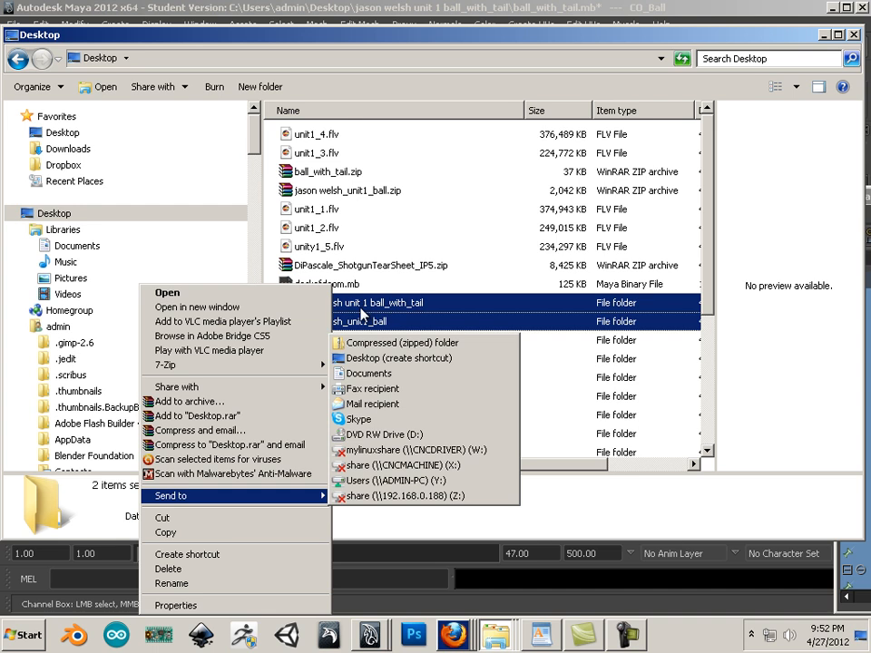
{"action": "left_click", "coordinate": [290, 59]}
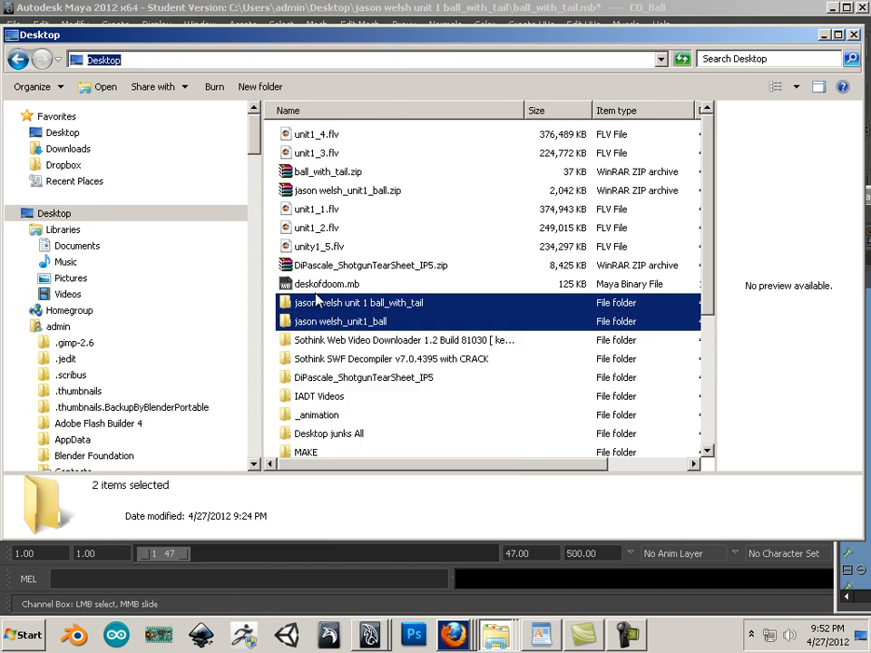